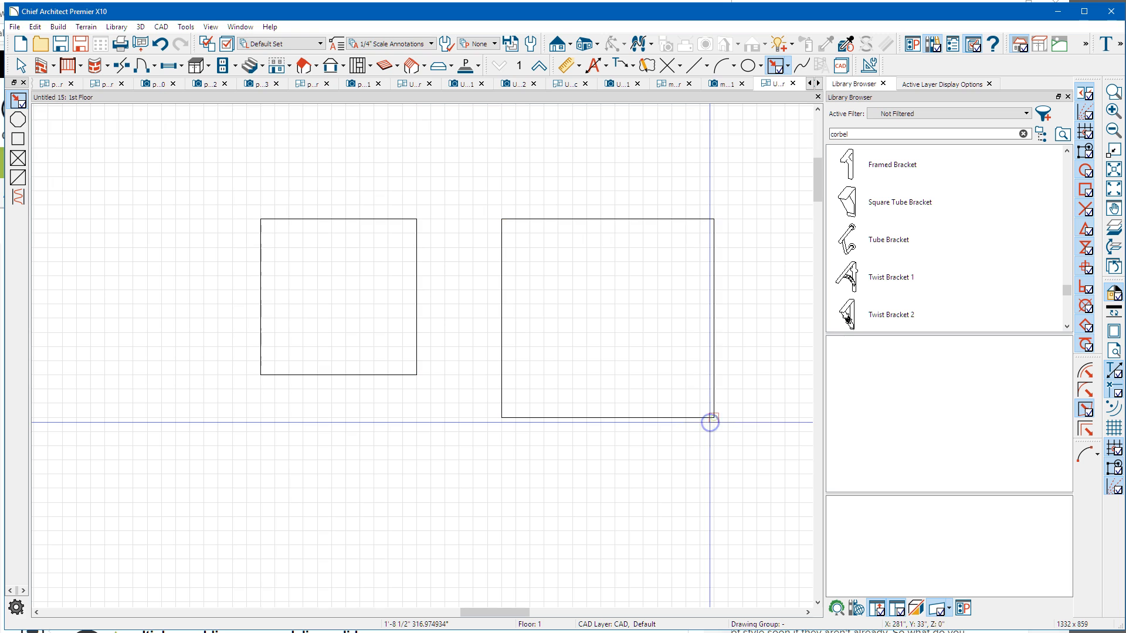
- Check the small square's size and its spacing from the larger rectangle using its bottom and right edges
key("space")
left_click(368, 377)
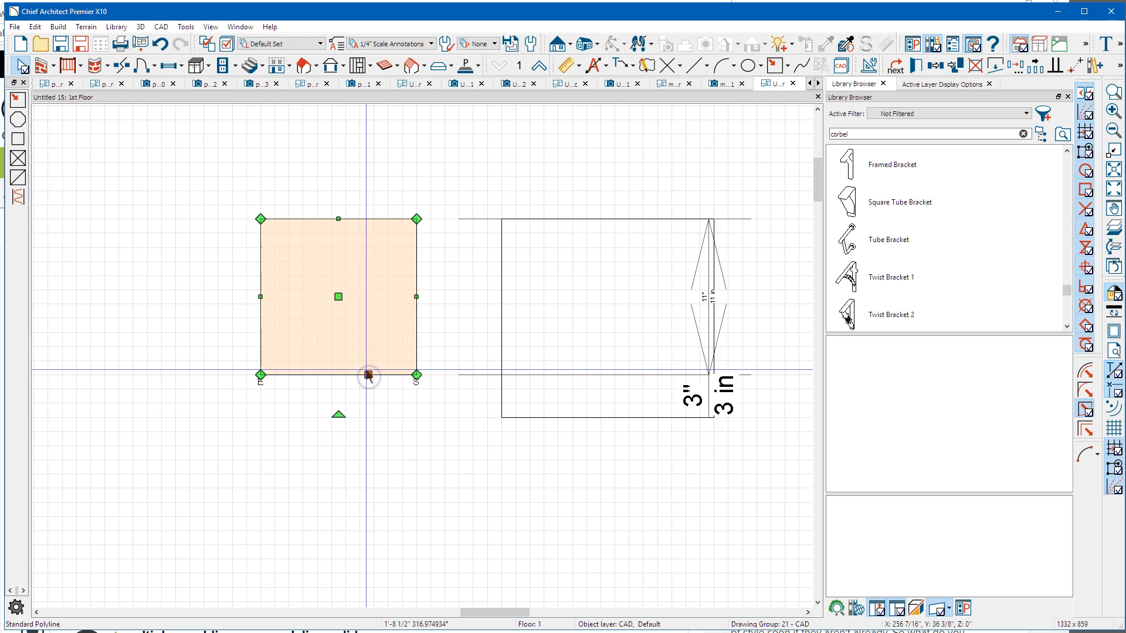
left_click(416, 297)
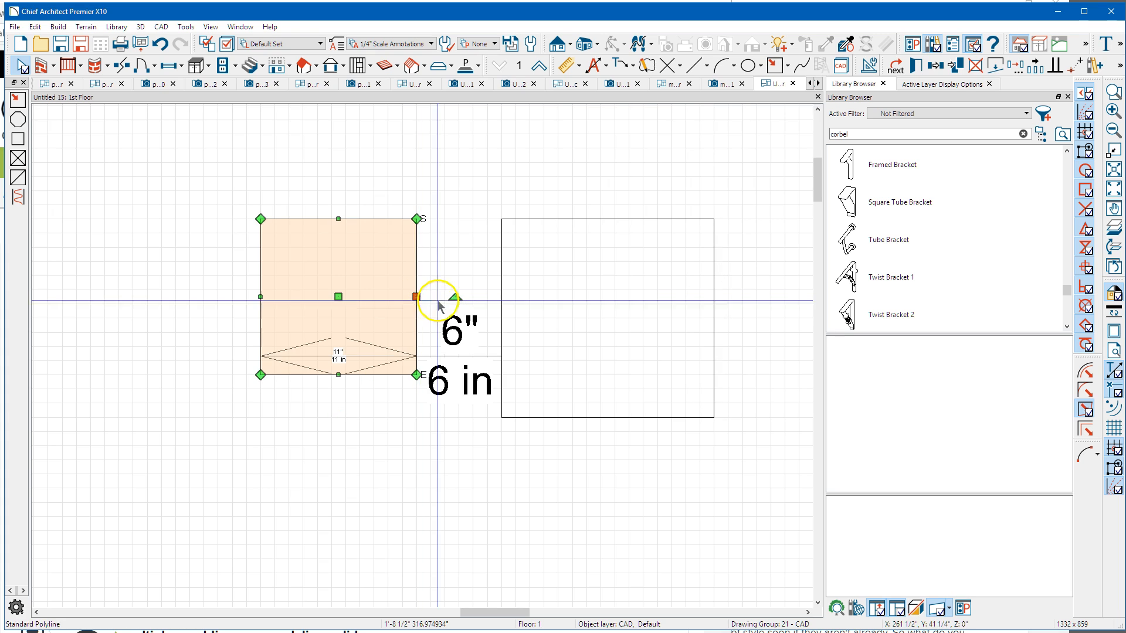
left_click(437, 314)
scroll(211, 264, "down", 2)
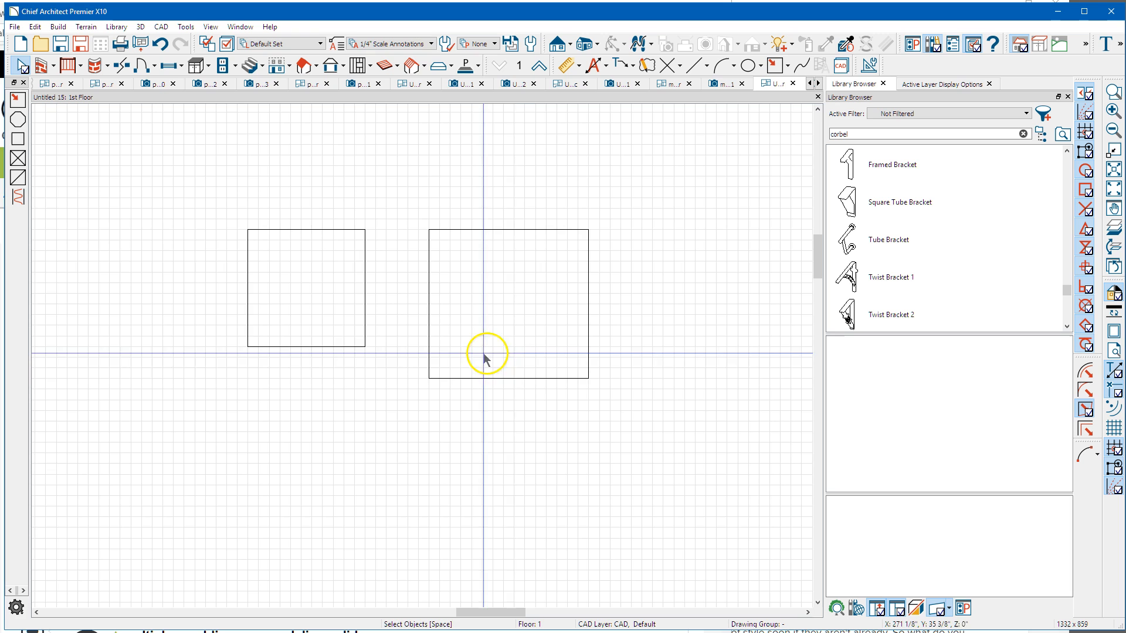
- Convert the larger rectangle into a molding polyline and set its height to 36 inches
left_click(524, 377)
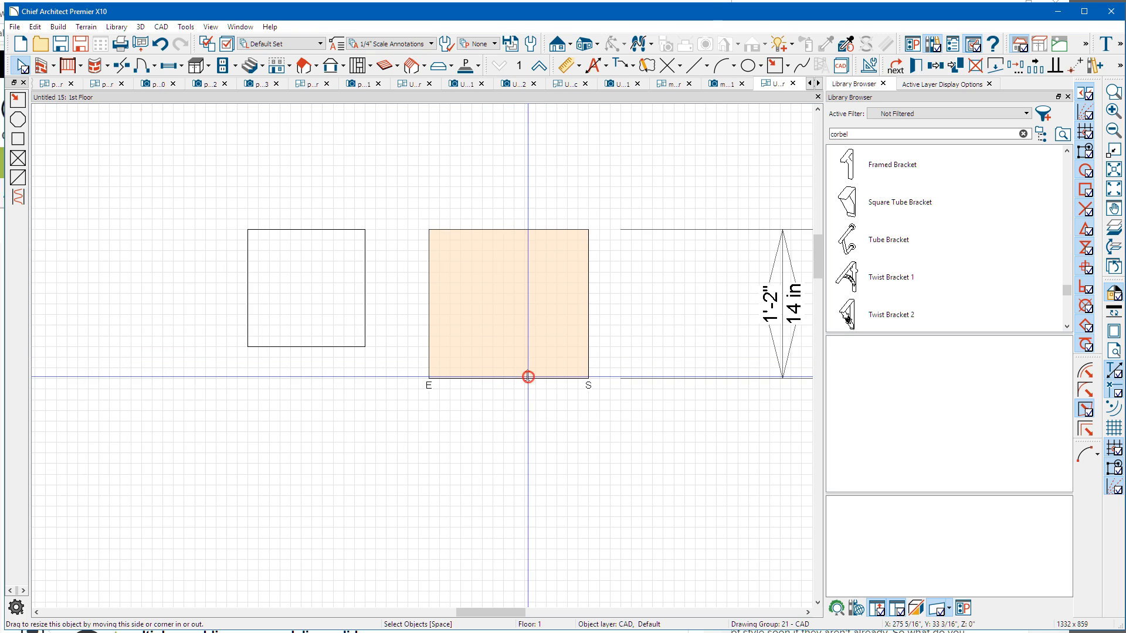
right_click(525, 378)
left_click(604, 288)
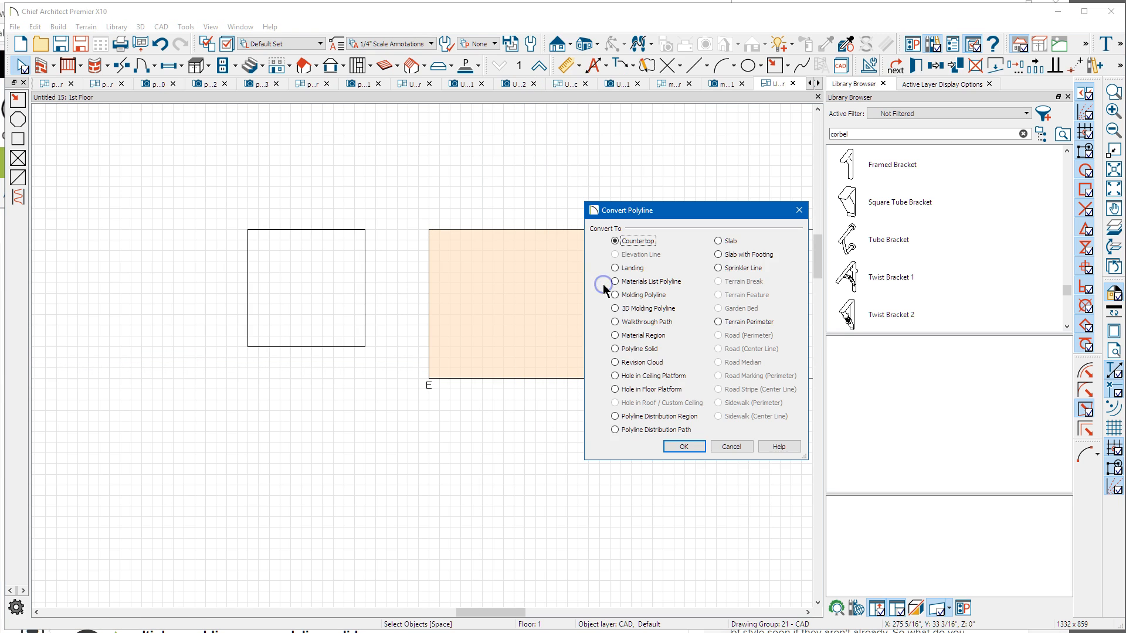
left_click(662, 295)
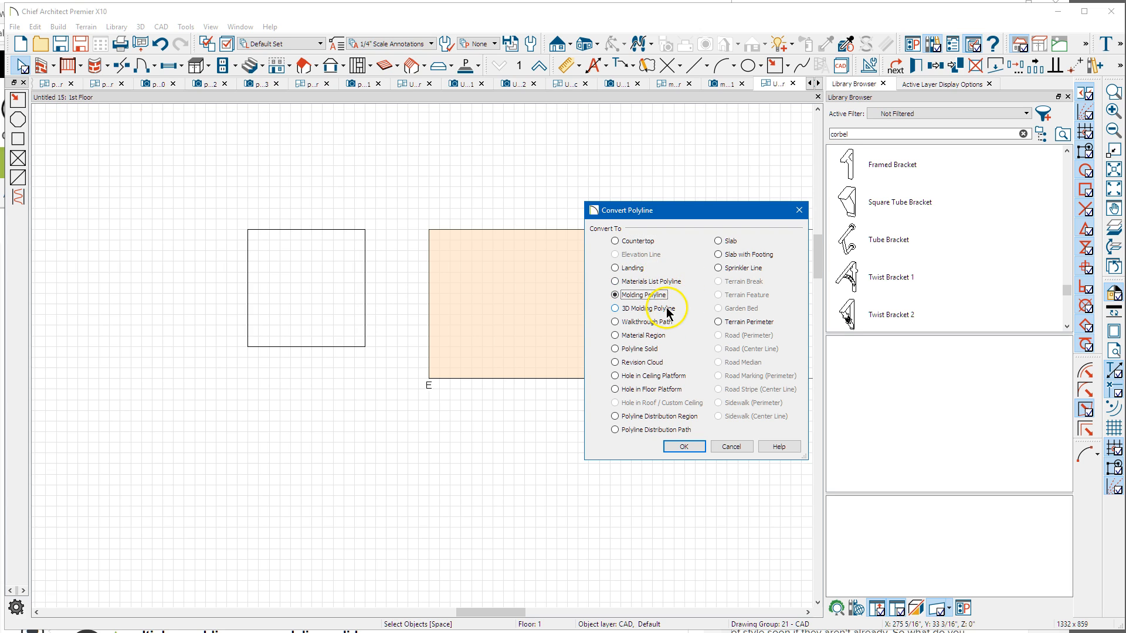
left_click(680, 446)
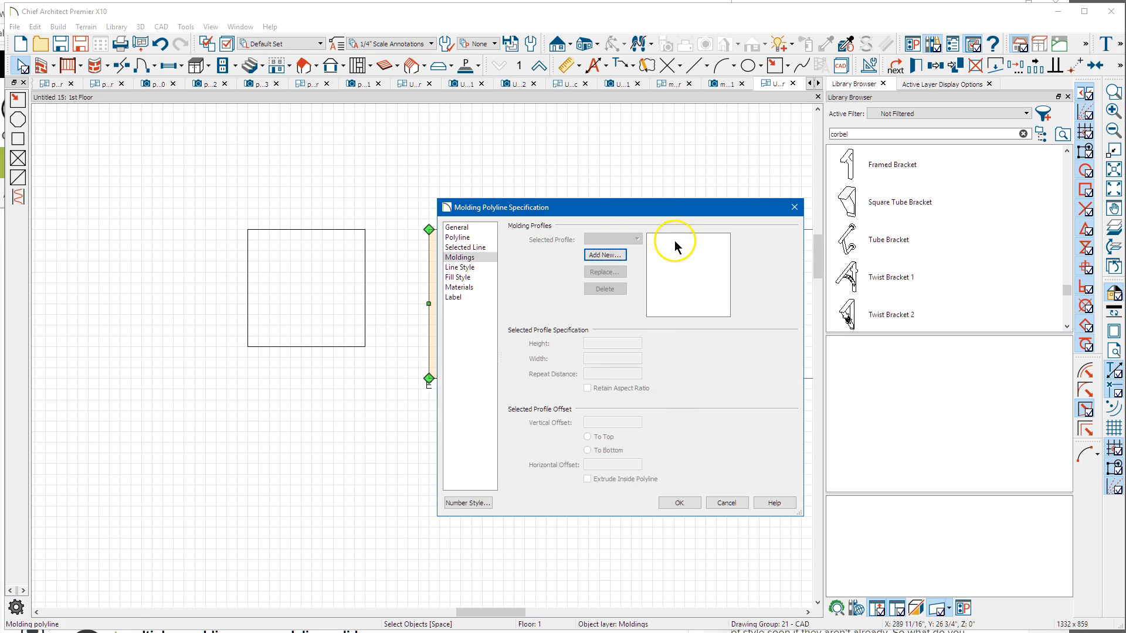
left_click(472, 227)
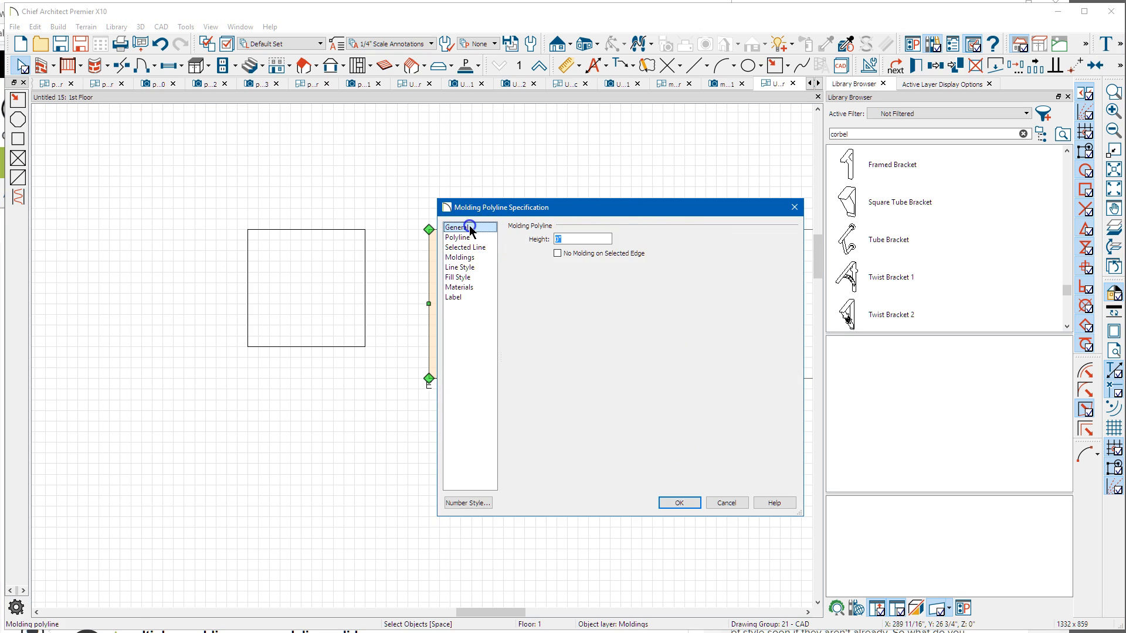
left_click(584, 239)
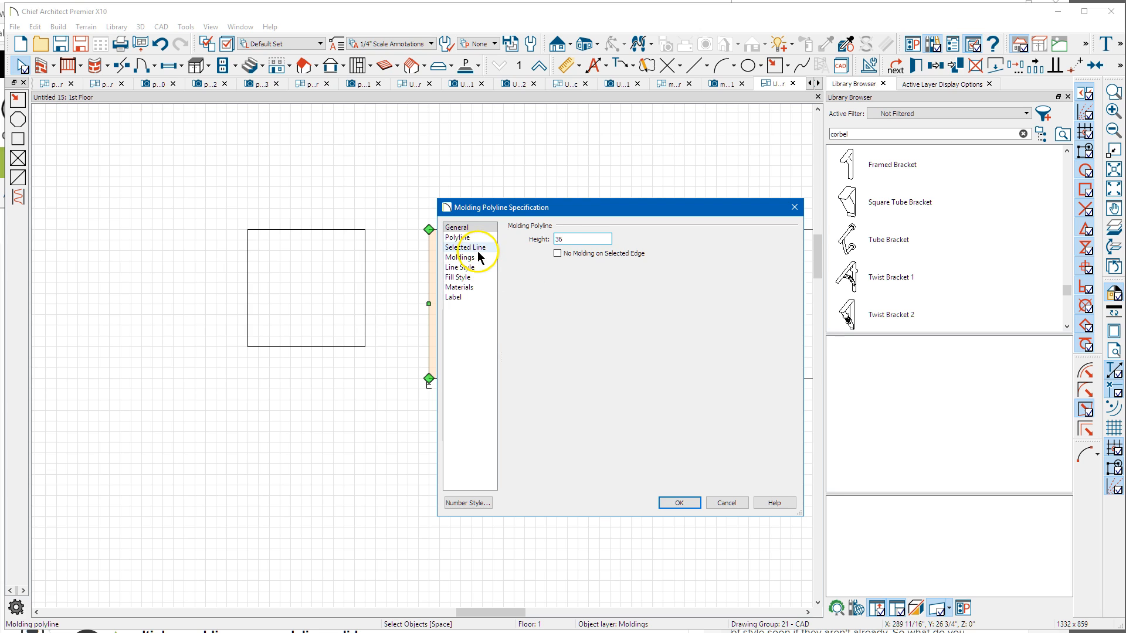
- Add the Frieze 4 profile from the User Catalog's Moldings folder to the molding polyline
left_click(472, 257)
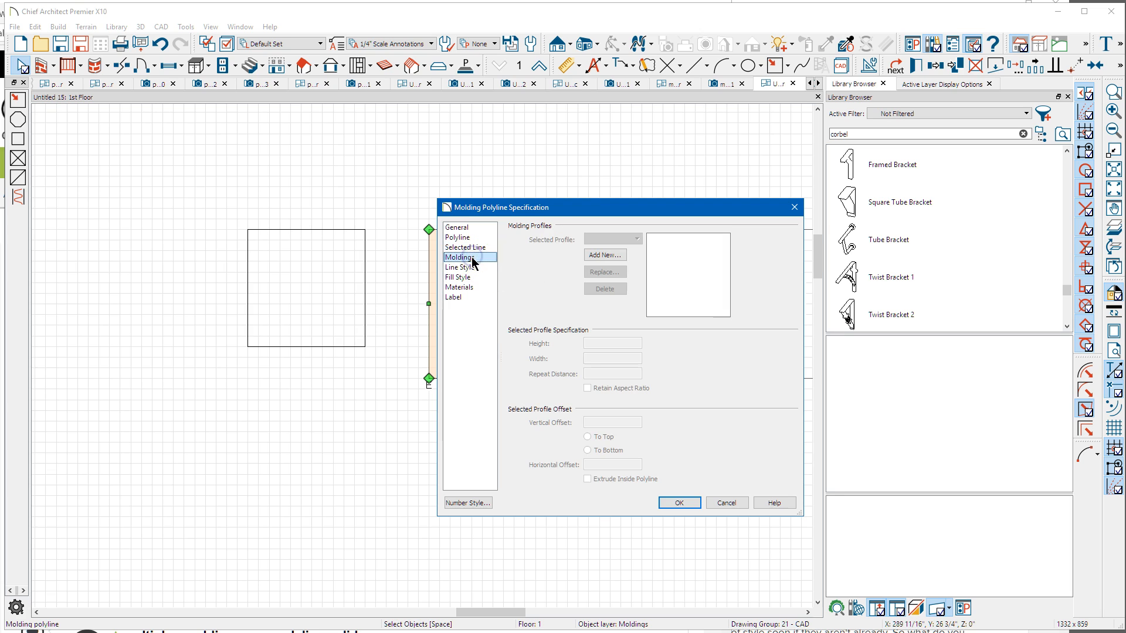
left_click(606, 255)
double_click(352, 207)
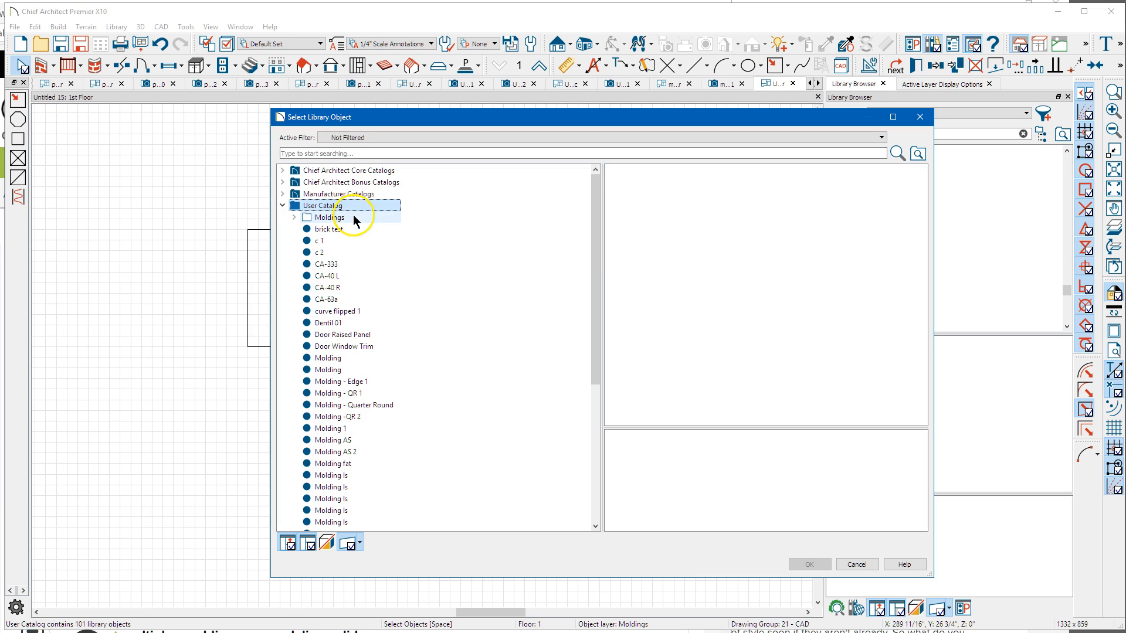
left_click(354, 217)
left_click(489, 252)
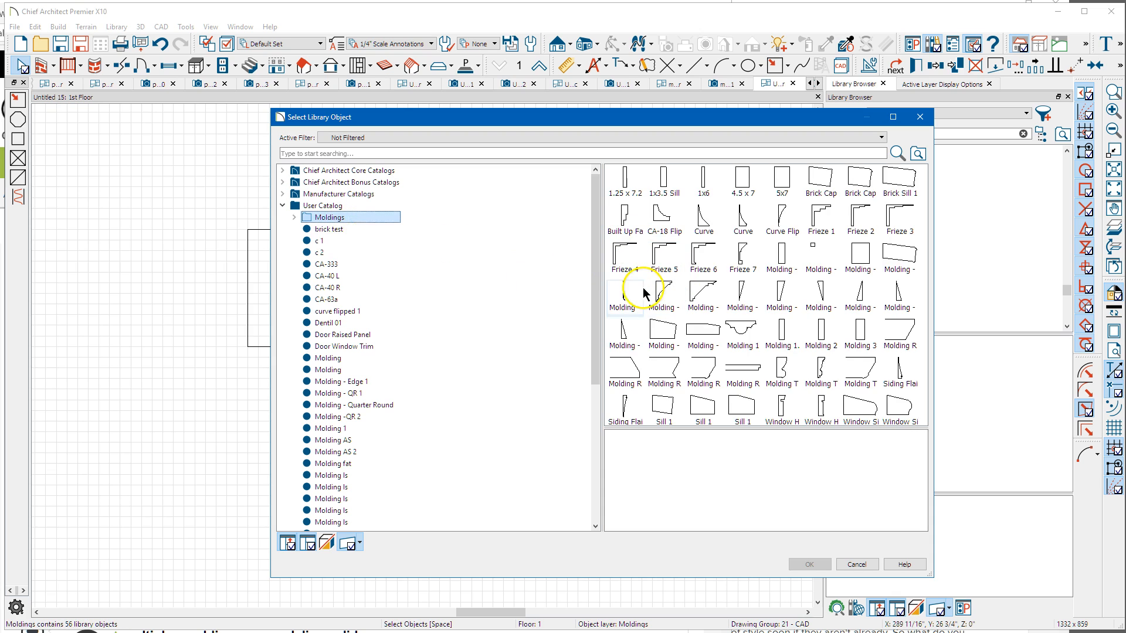
left_click(625, 268)
left_click(798, 567)
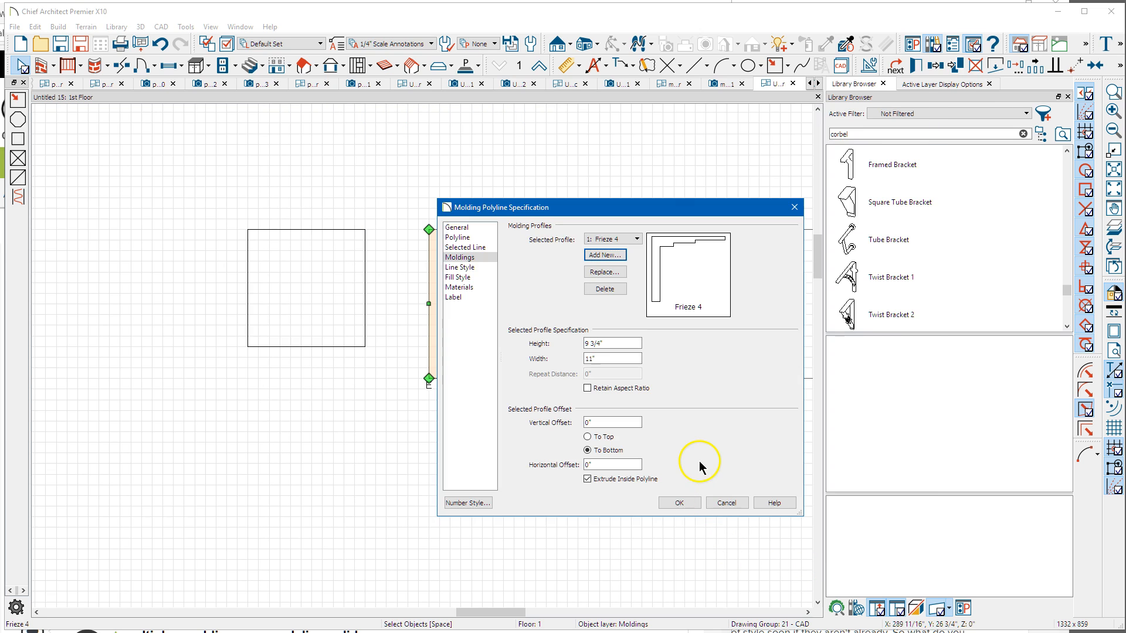
- Turn off Extrude Inside Polyline, set the Frieze 4 profile's vertical offset to To Top, and apply the specification
left_click(624, 480)
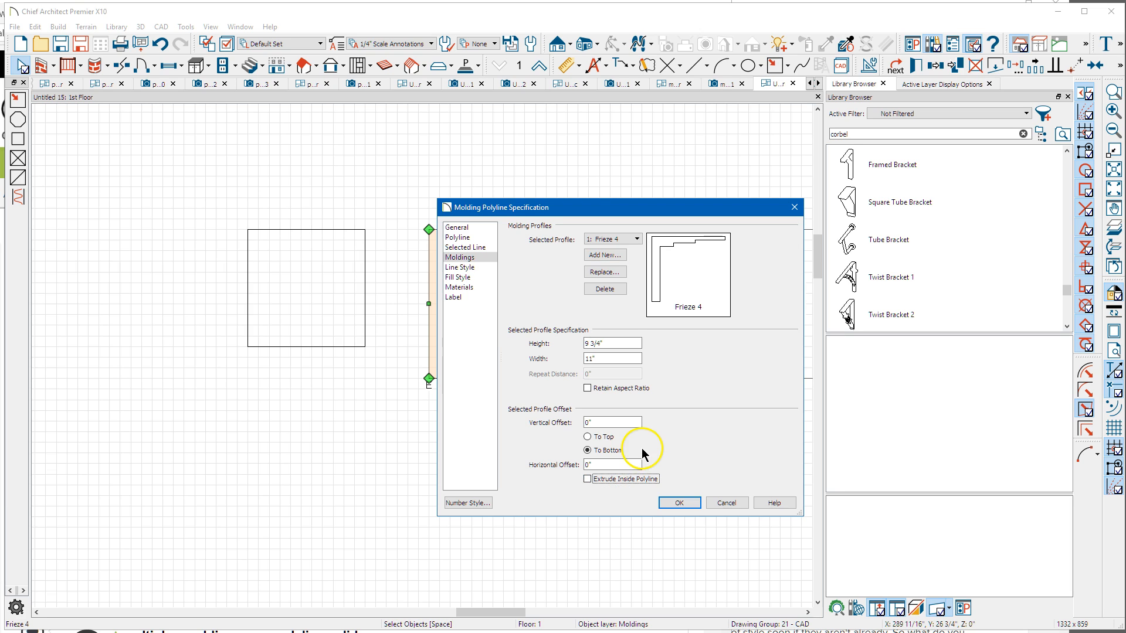
left_click(604, 439)
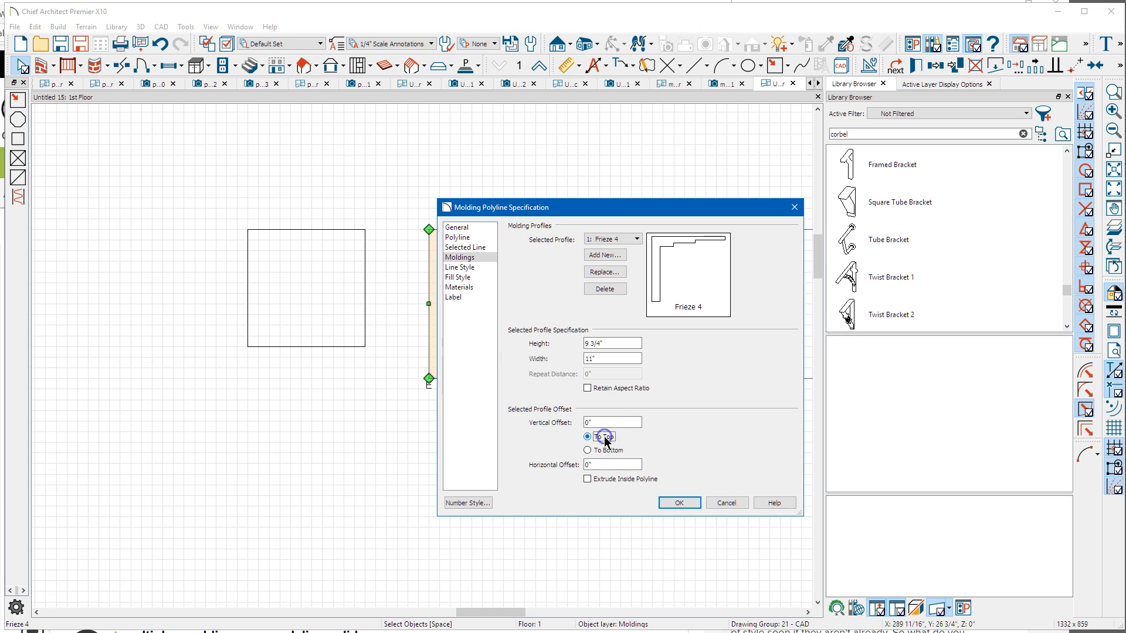
left_click(678, 504)
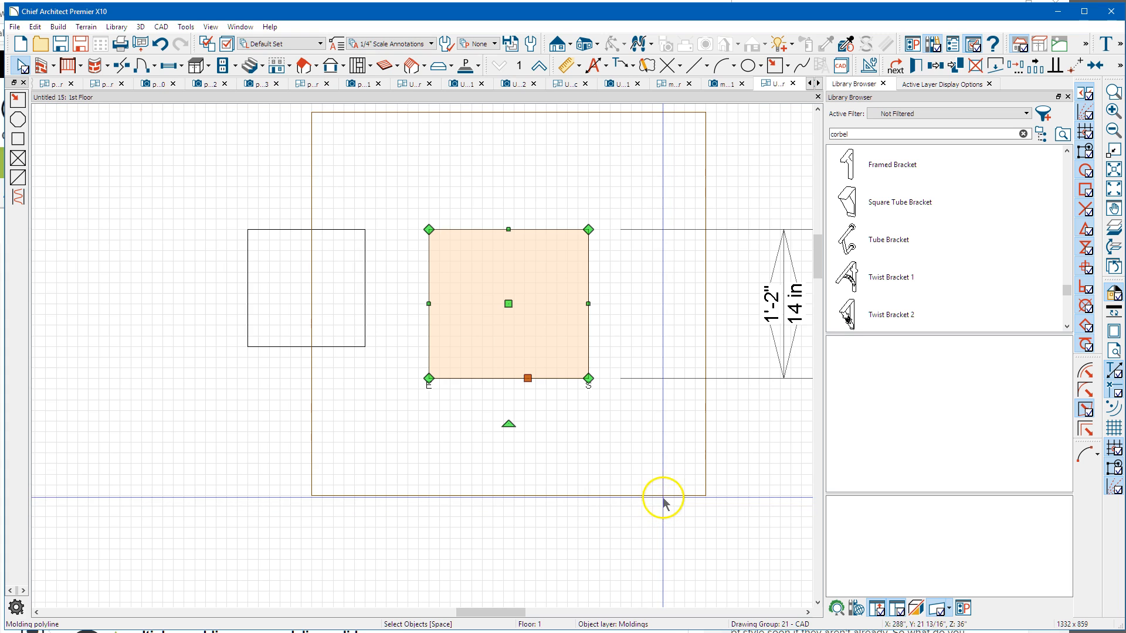
left_click(663, 497)
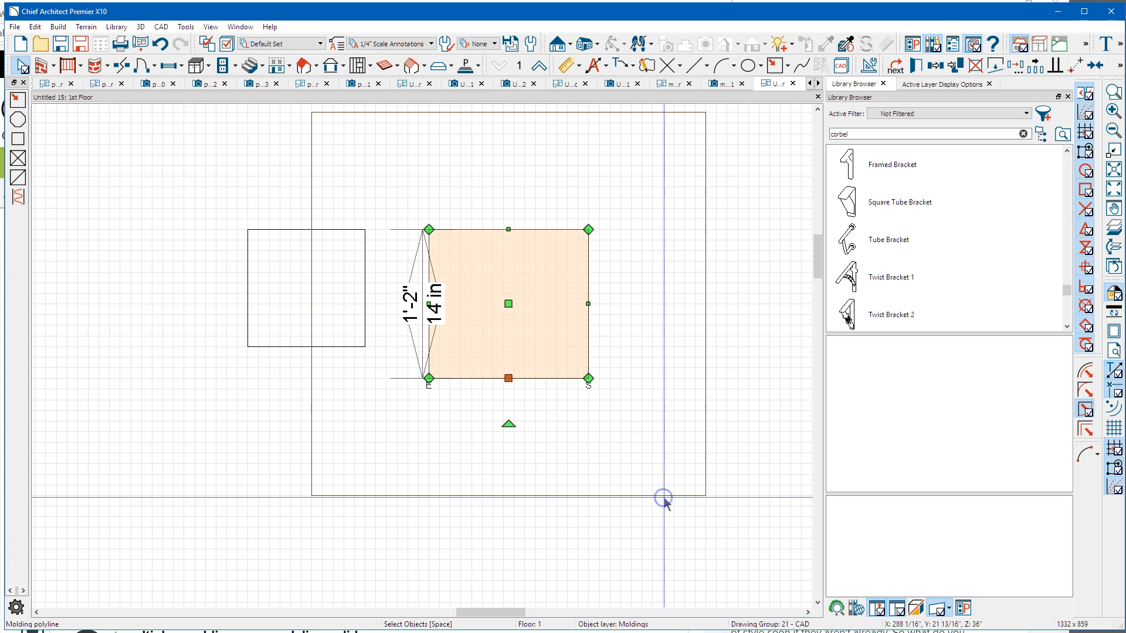
- Move the small square 1'-9" straight left, clear of the molding's outer outline
left_click(247, 310)
scroll(503, 429, "down", 2)
scroll(503, 429, "down", 1)
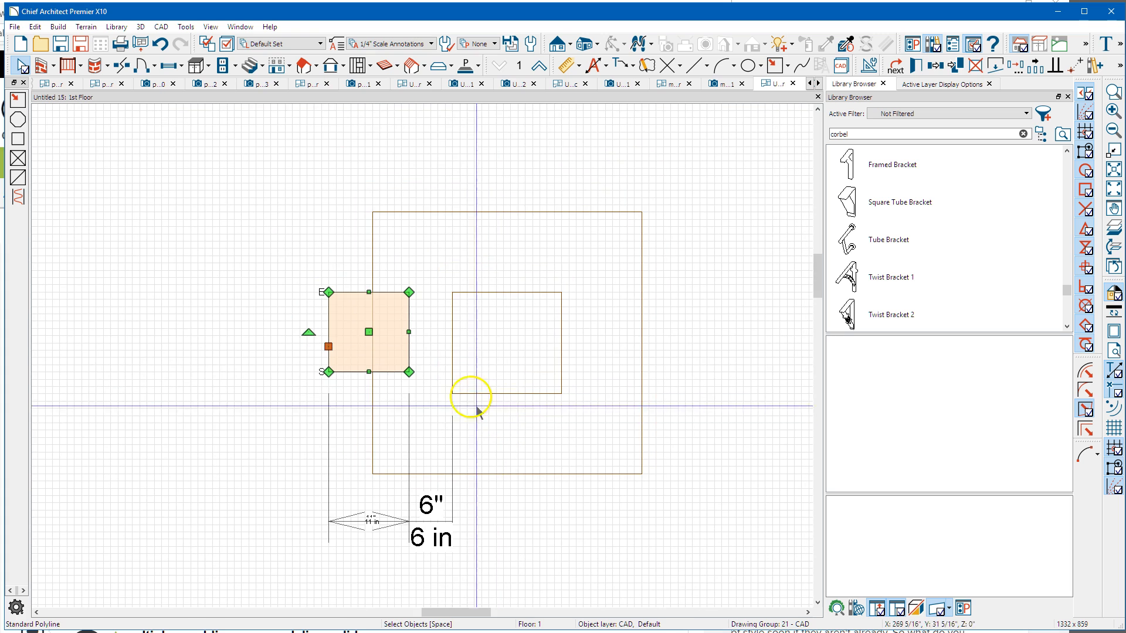
left_click_drag(368, 333, 216, 332)
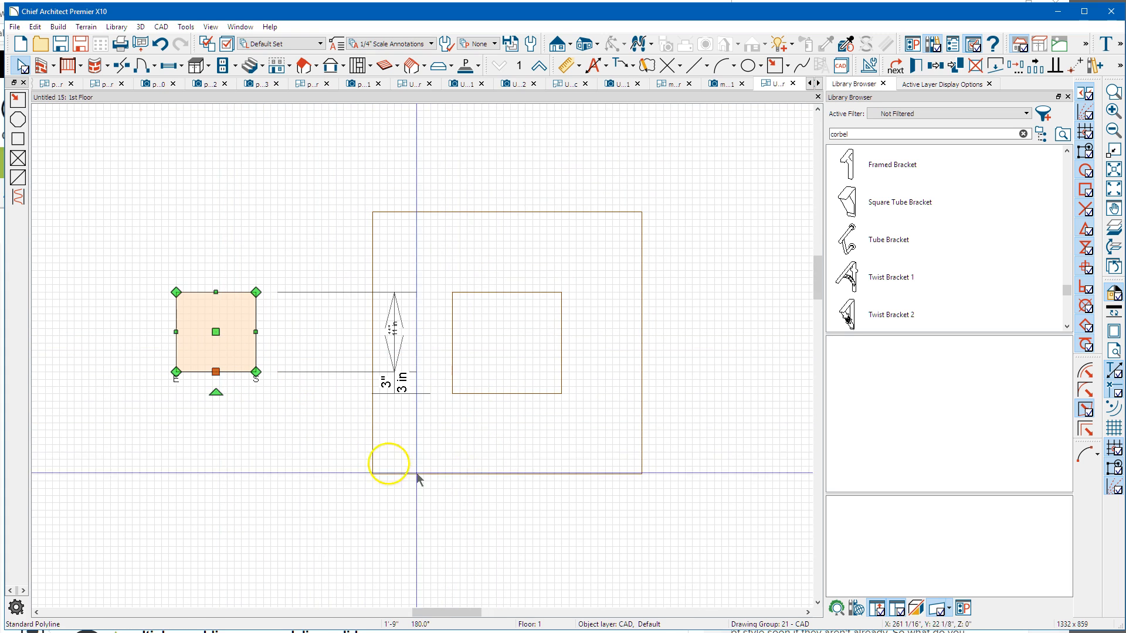
- Examine the frieze molding in the perspective full overview, orbiting the camera to a lower frontal angle
left_click(519, 467)
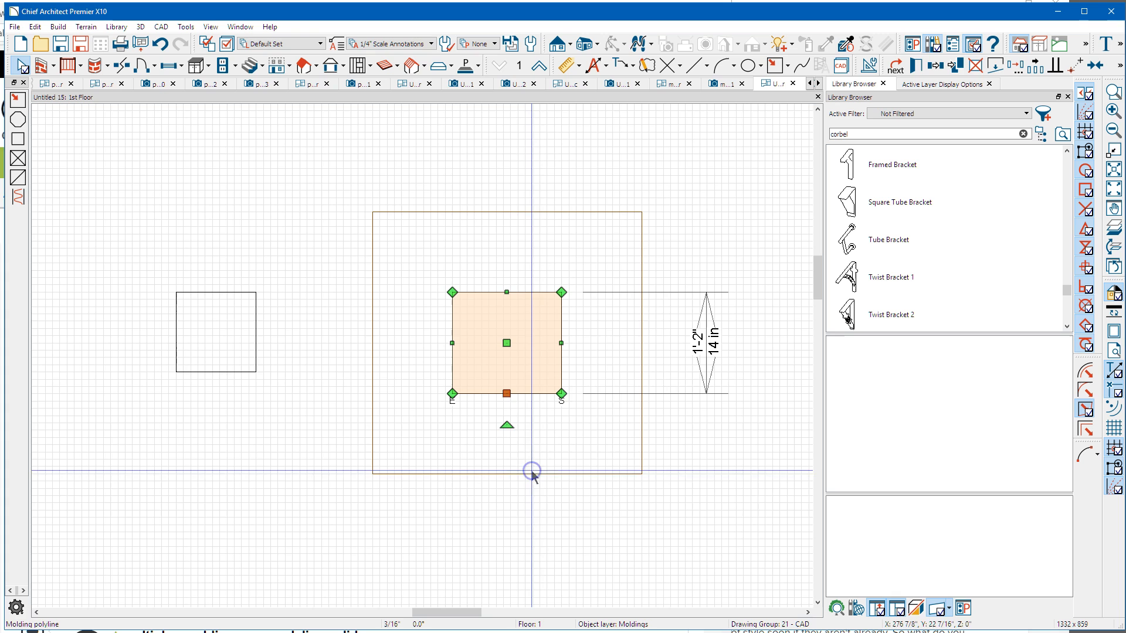
left_click(818, 84)
left_click(777, 84)
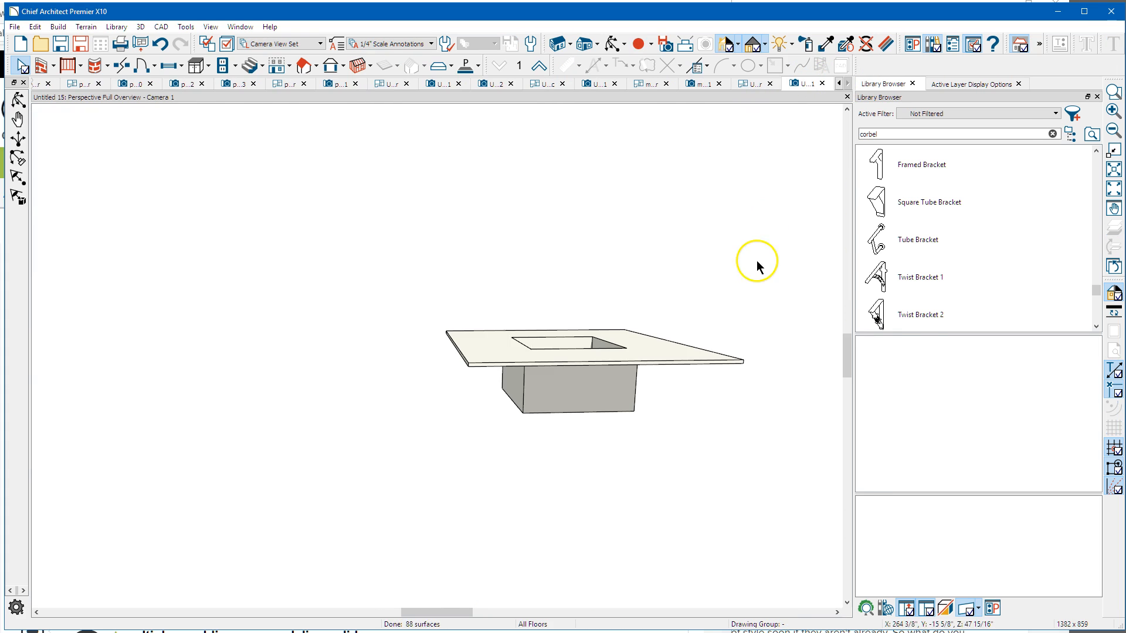
left_click(612, 44)
left_click_drag(636, 296, 573, 354)
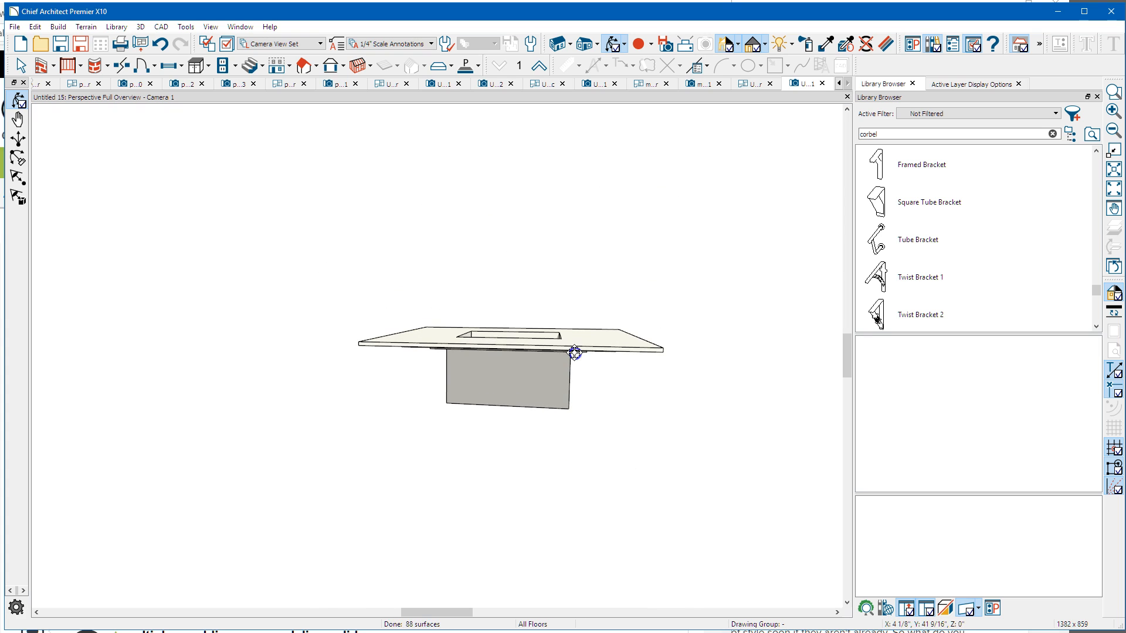
- Back in the floor plan, convert the small square into a molding polyline and open its height for editing
left_click(751, 85)
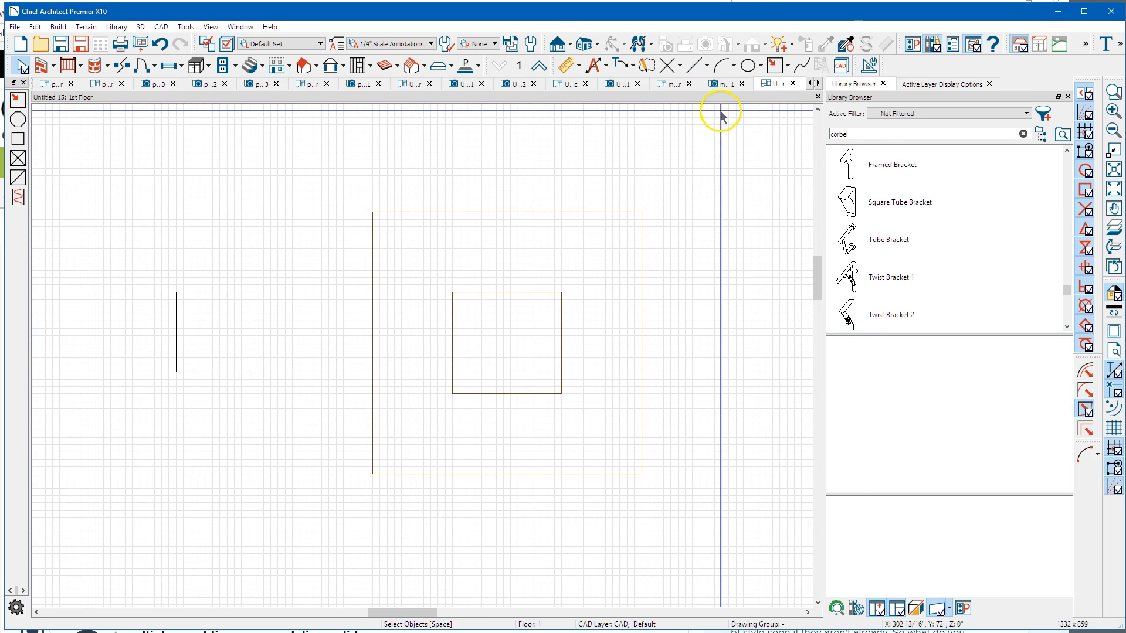
scroll(585, 334, "down", 3)
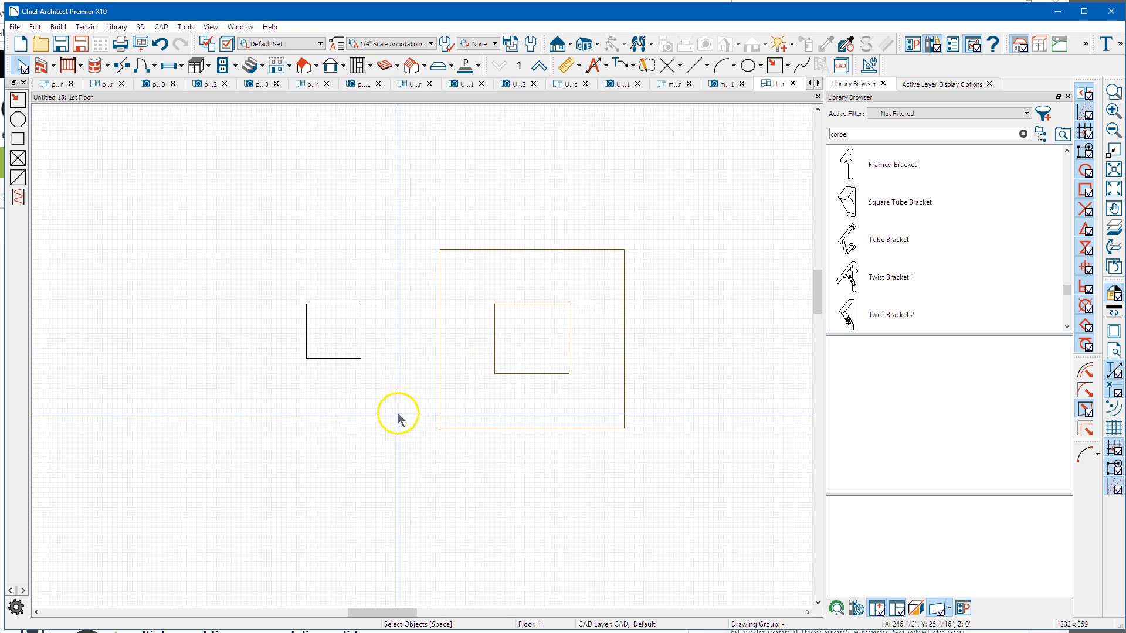
left_click(336, 359)
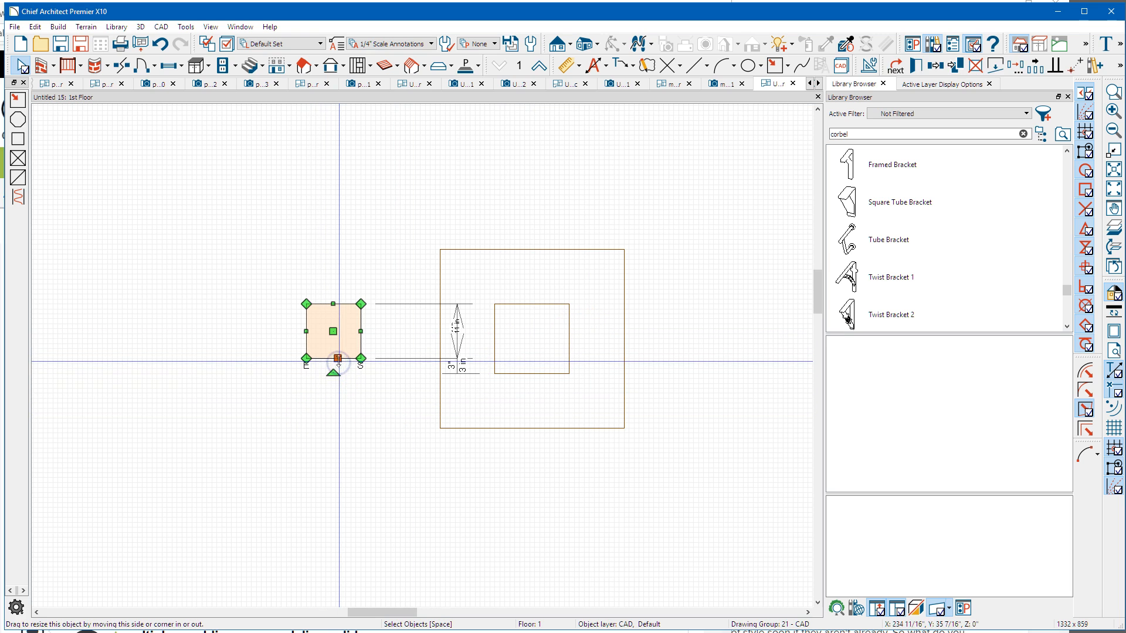
right_click(338, 359)
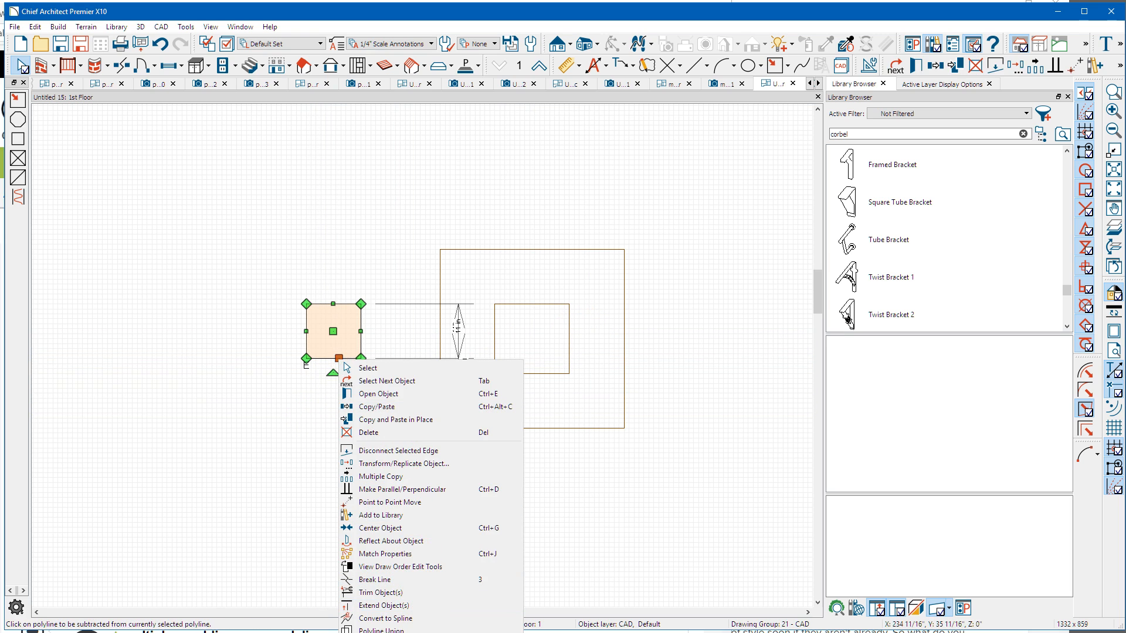
left_click(381, 632)
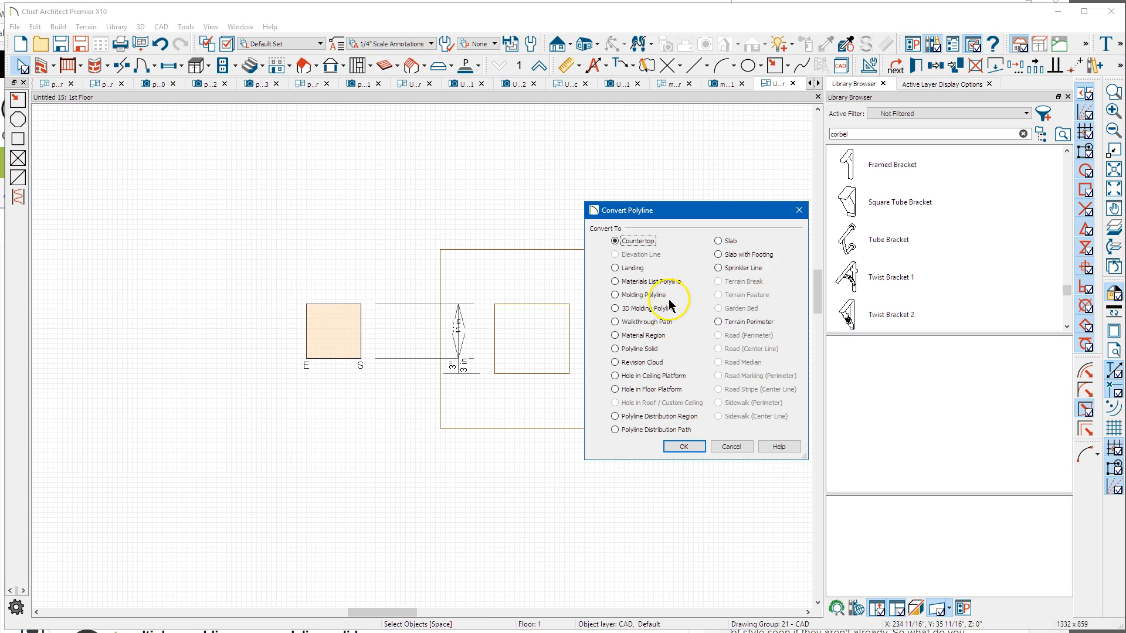
left_click(655, 296)
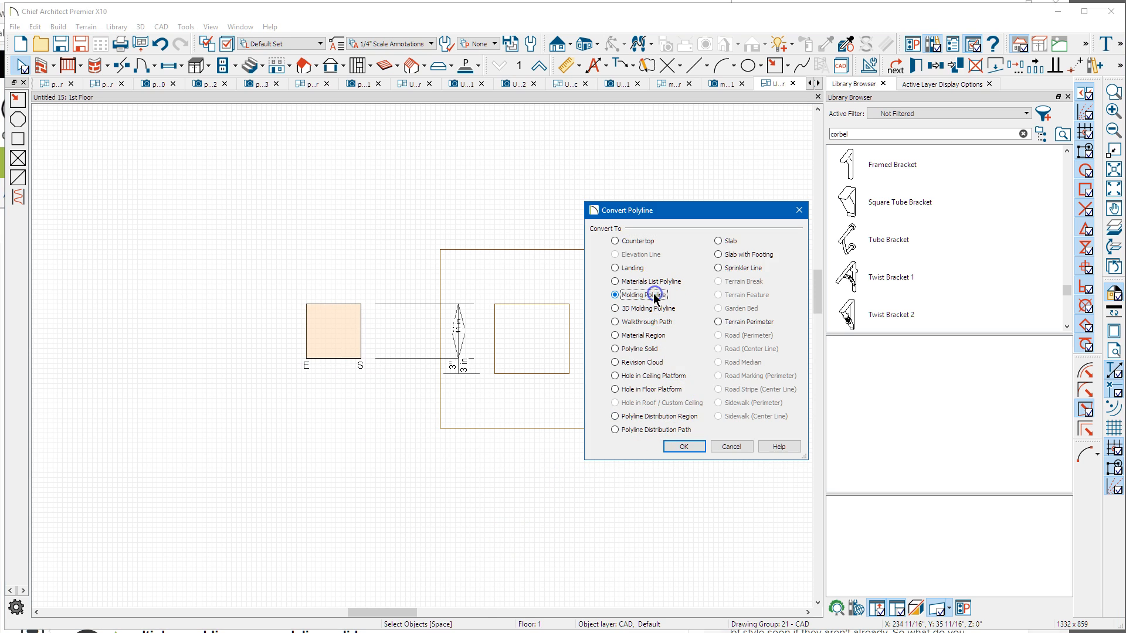
left_click(681, 446)
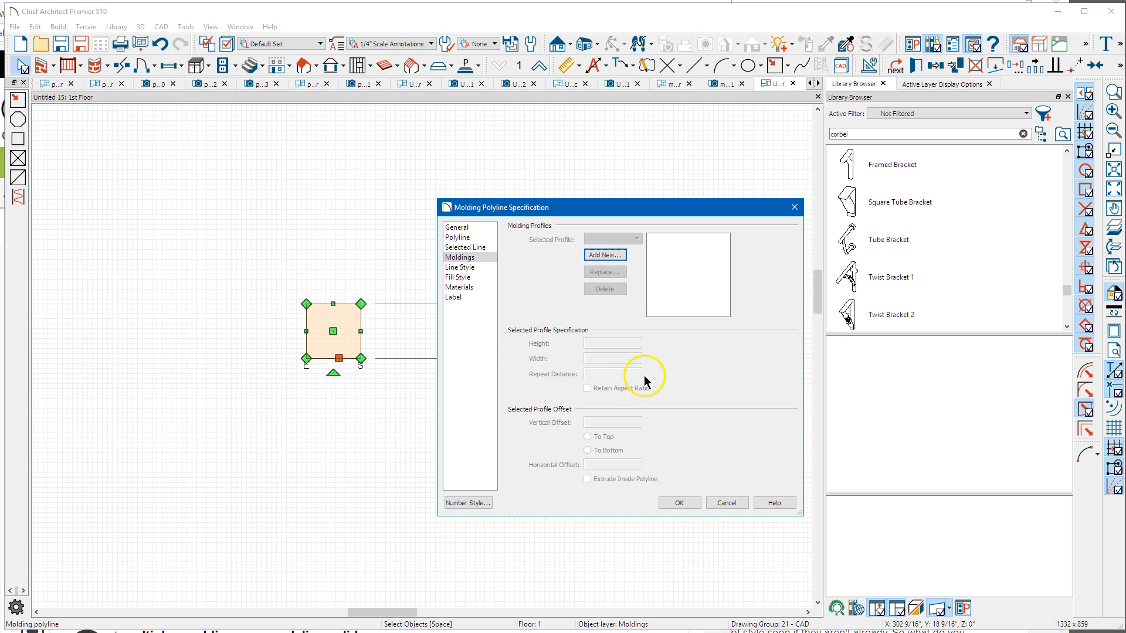
left_click(485, 229)
left_click(582, 239)
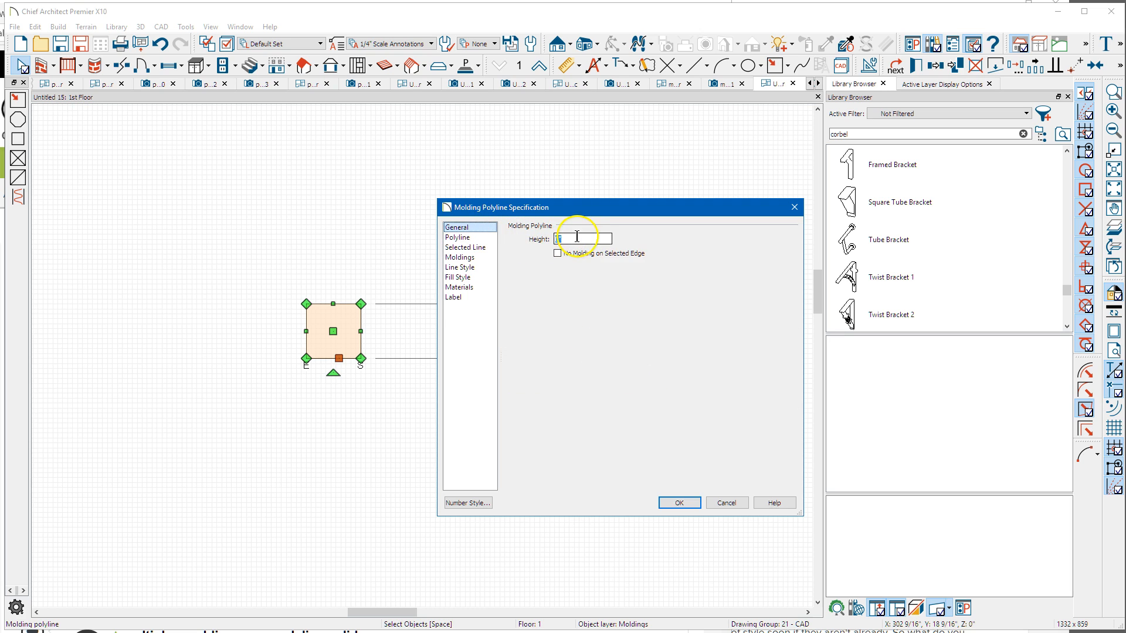
- Add the first Curve profile from the User Catalog's Moldings folder to the small square's molding polyline
left_click(464, 258)
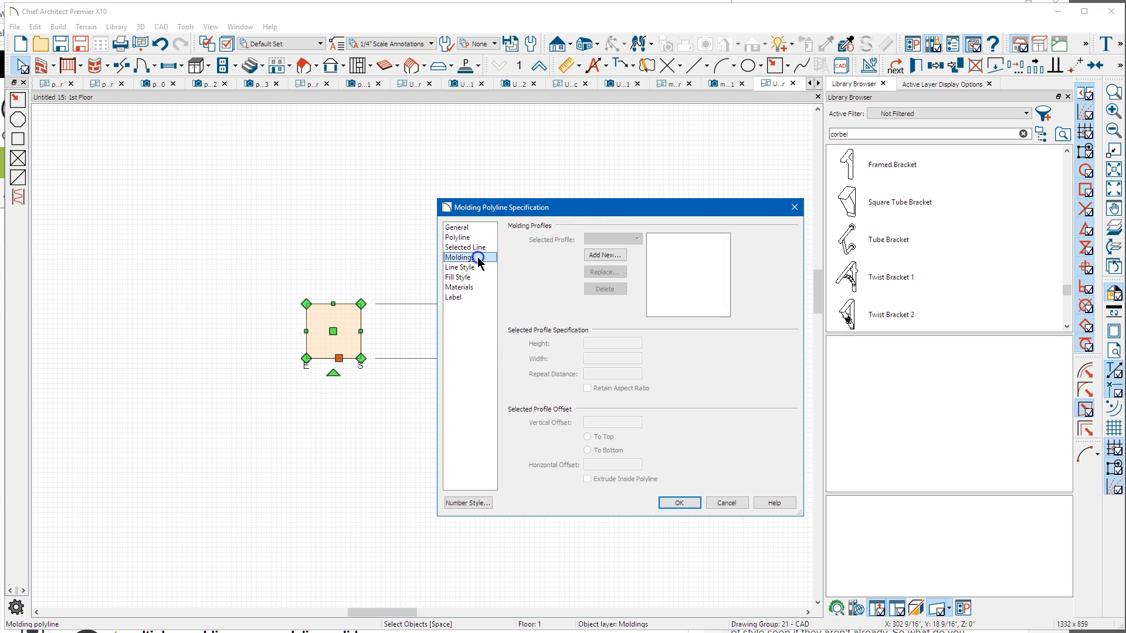
left_click(614, 254)
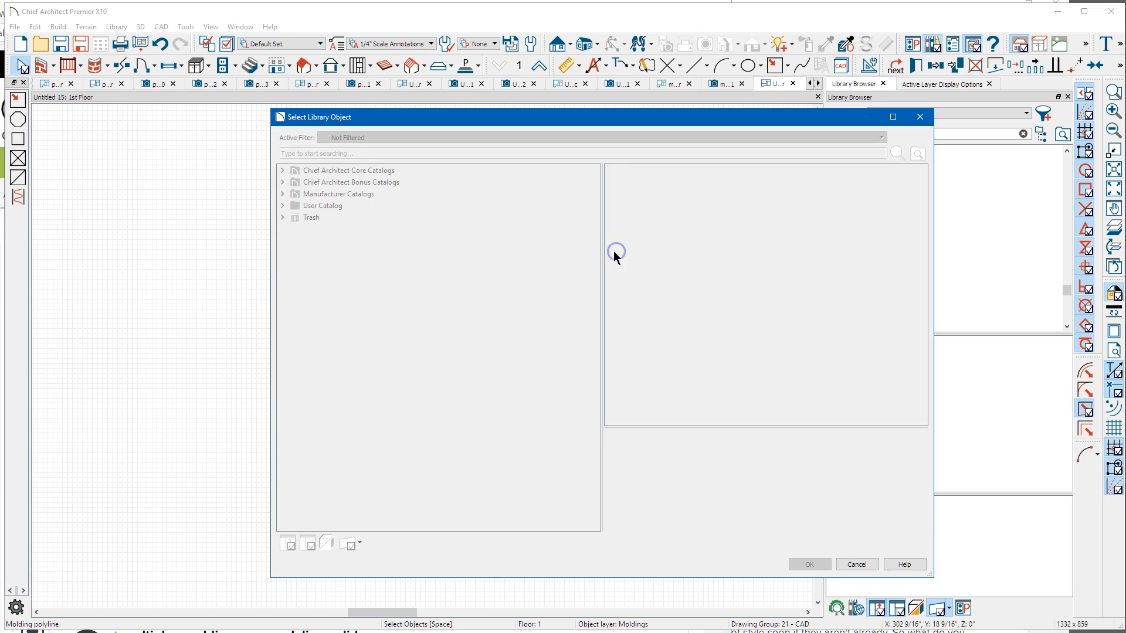
double_click(367, 205)
left_click(366, 219)
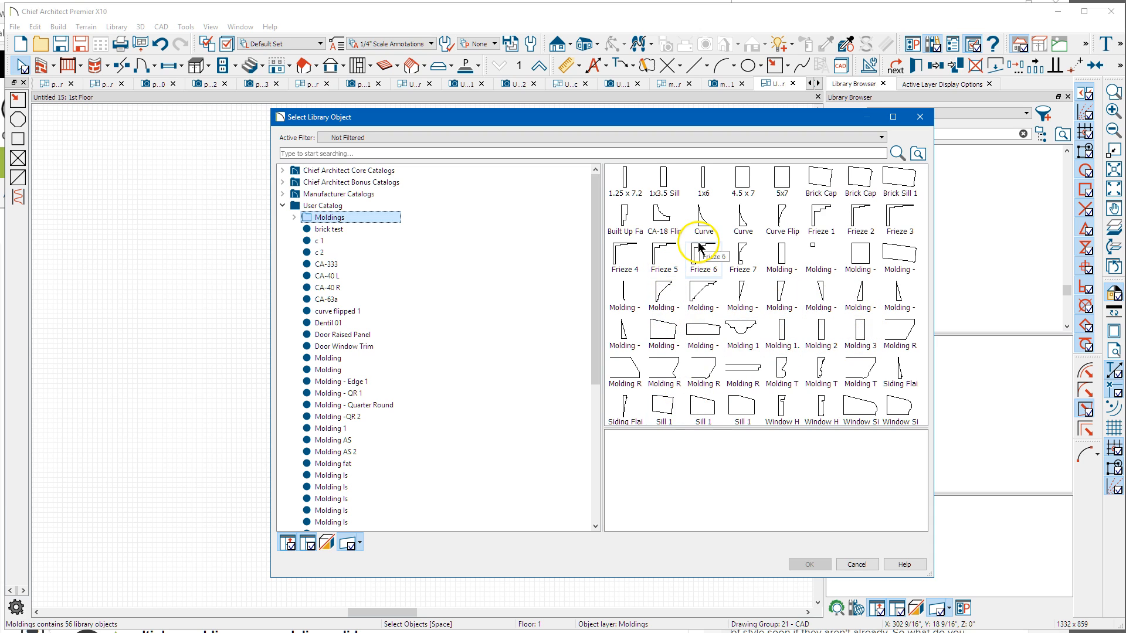
left_click(706, 225)
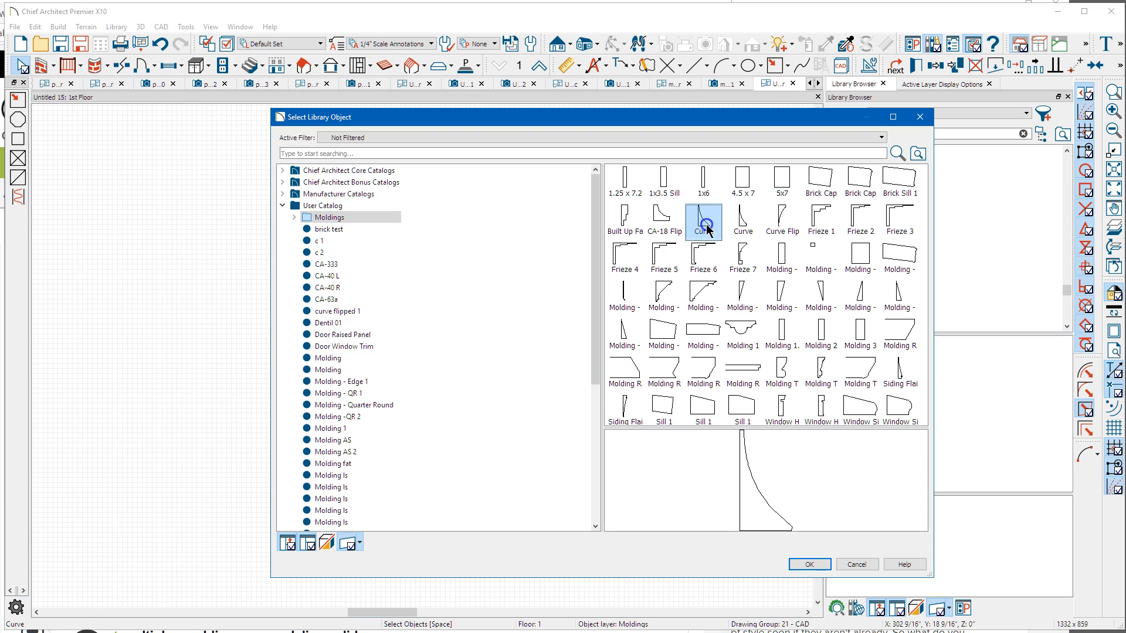
left_click(813, 567)
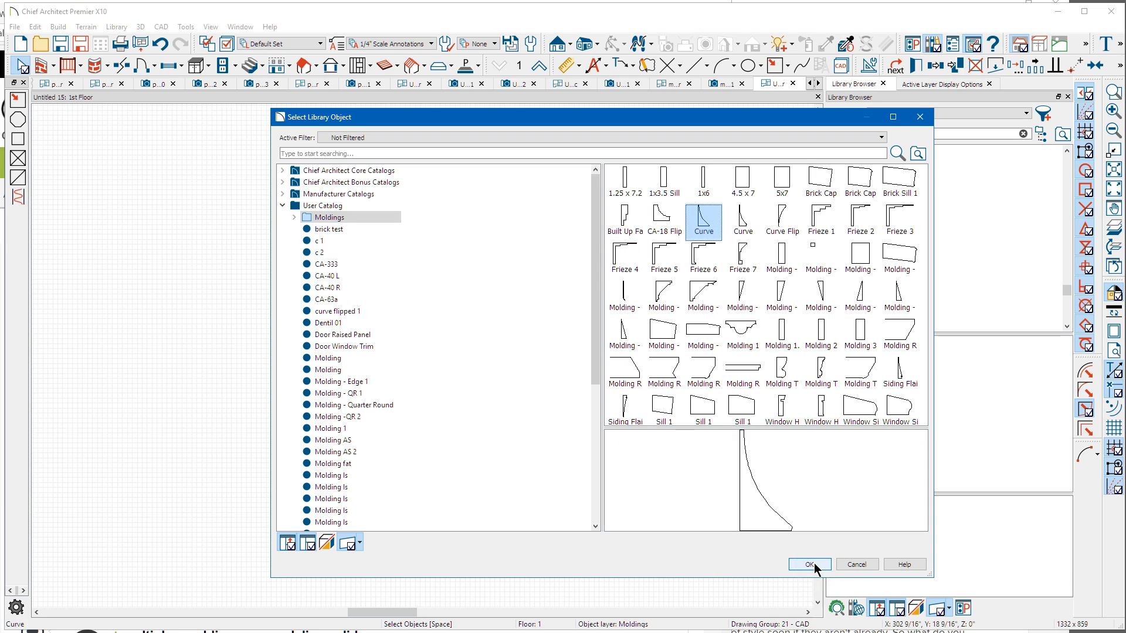
- Accept the Curve profile and turn off Extrude Inside Polyline for the small square's molding polyline
left_click(810, 564)
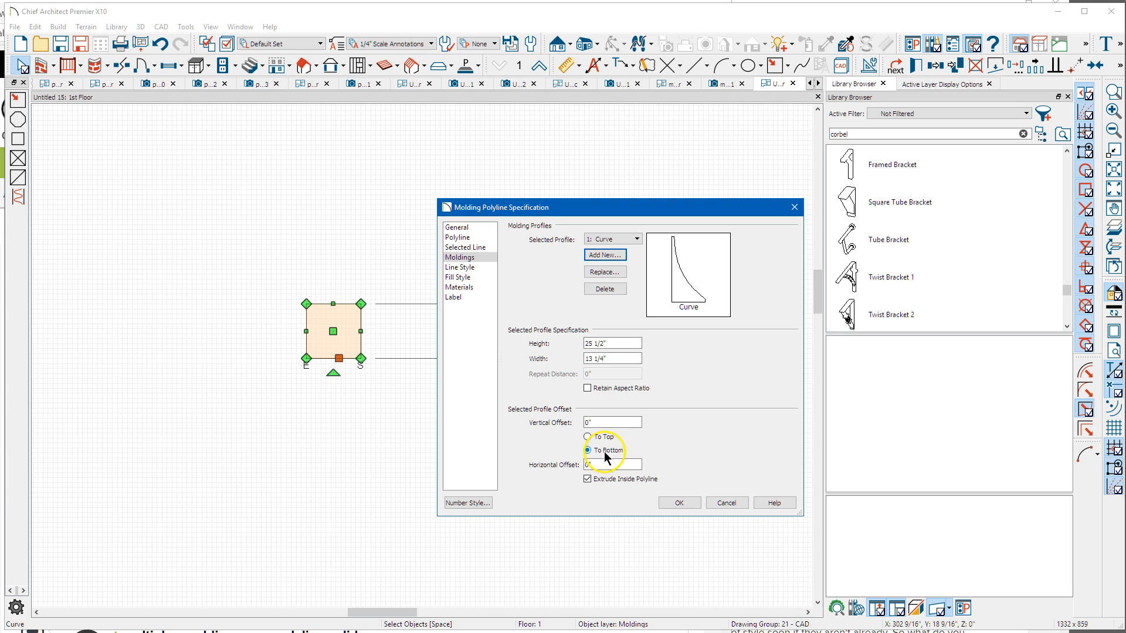
left_click(606, 485)
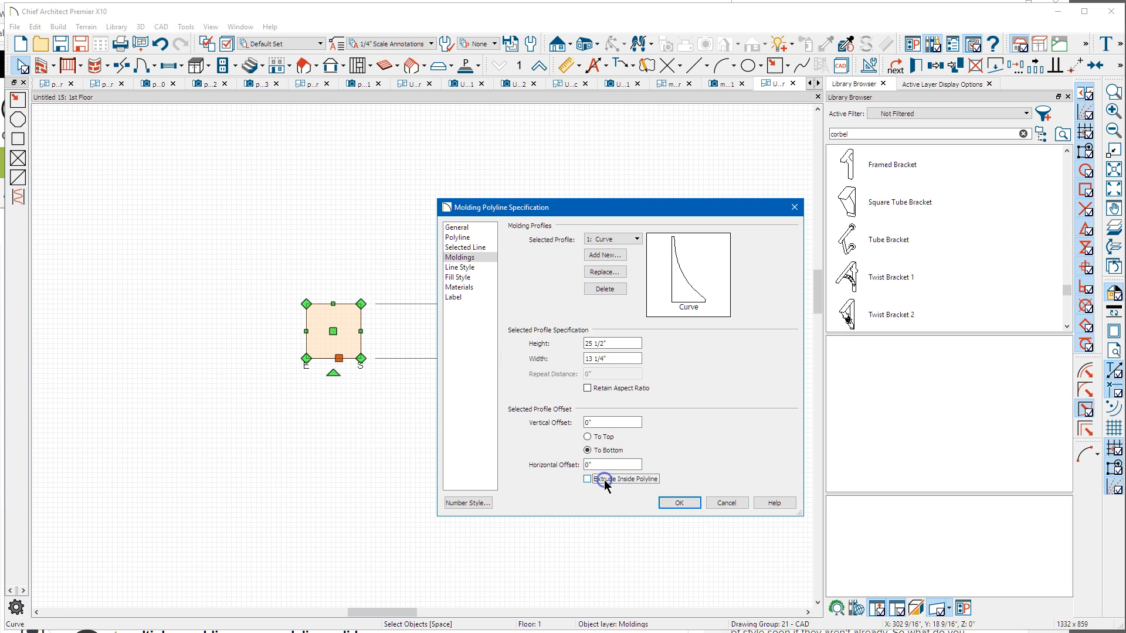
left_click(607, 359)
type("1")
left_click(680, 502)
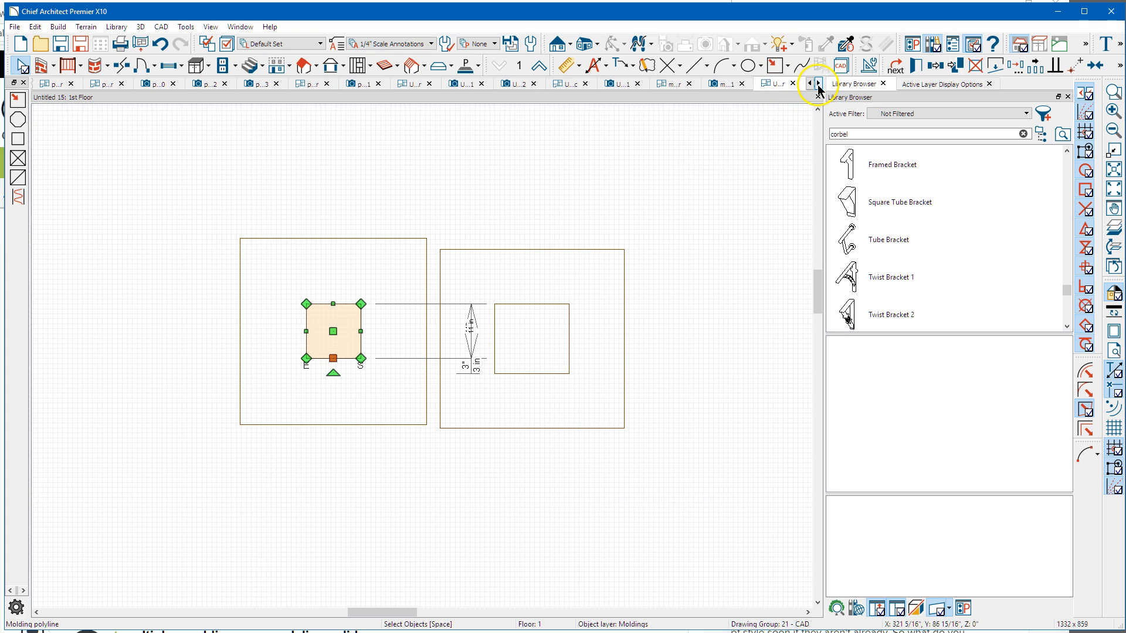
- Examine the curve molding beside the frieze molding in the perspective full overview, orbiting the camera around both
left_click(819, 84)
left_click(784, 82)
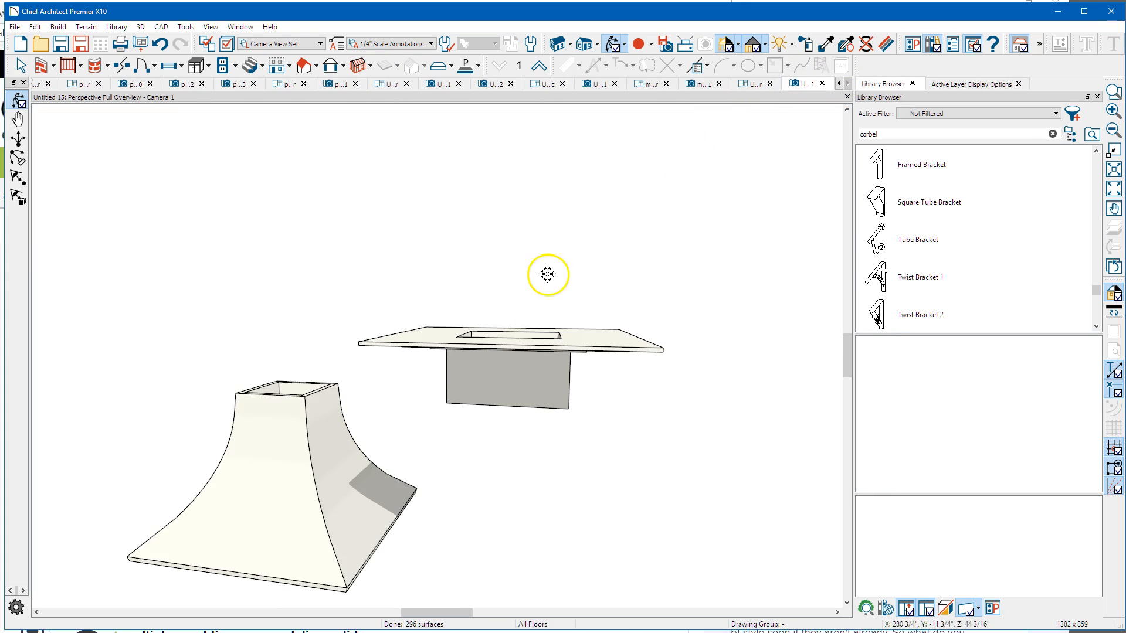
left_click_drag(516, 302, 606, 410)
left_click_drag(529, 395, 764, 97)
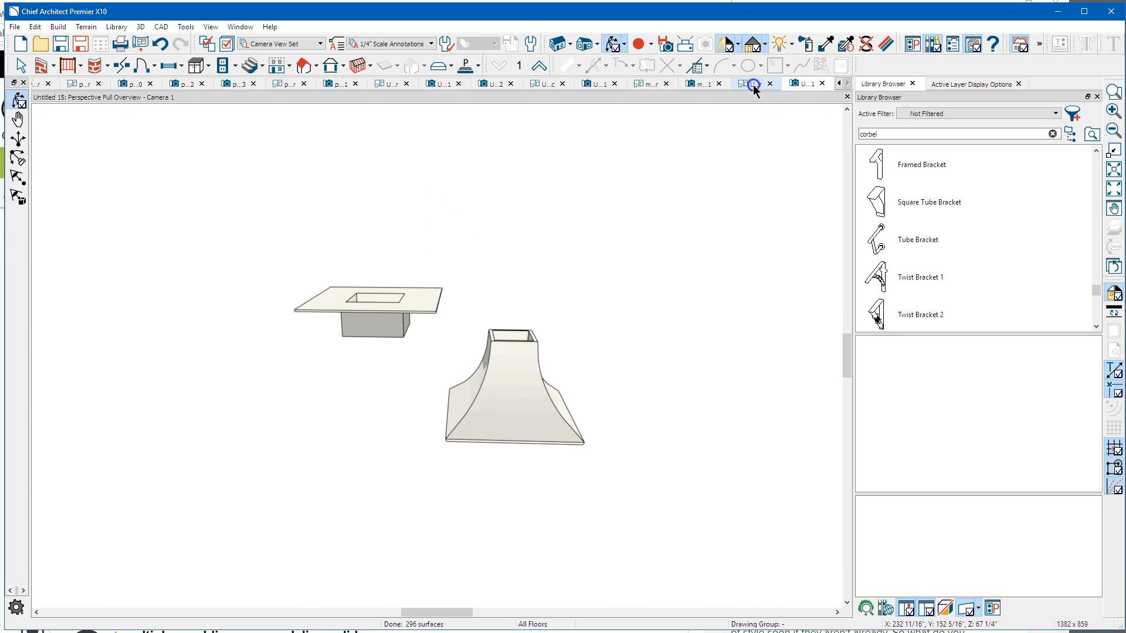
- In the floor plan, center the curve molding polyline on the frieze molding polyline both horizontally and vertically
left_click(753, 85)
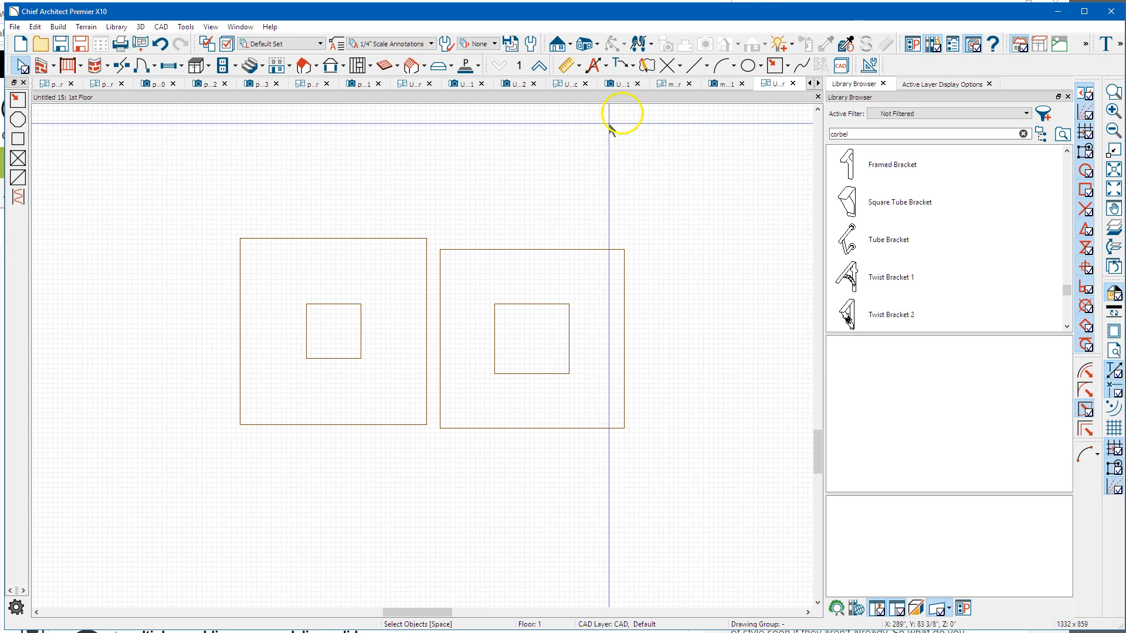
left_click(309, 359)
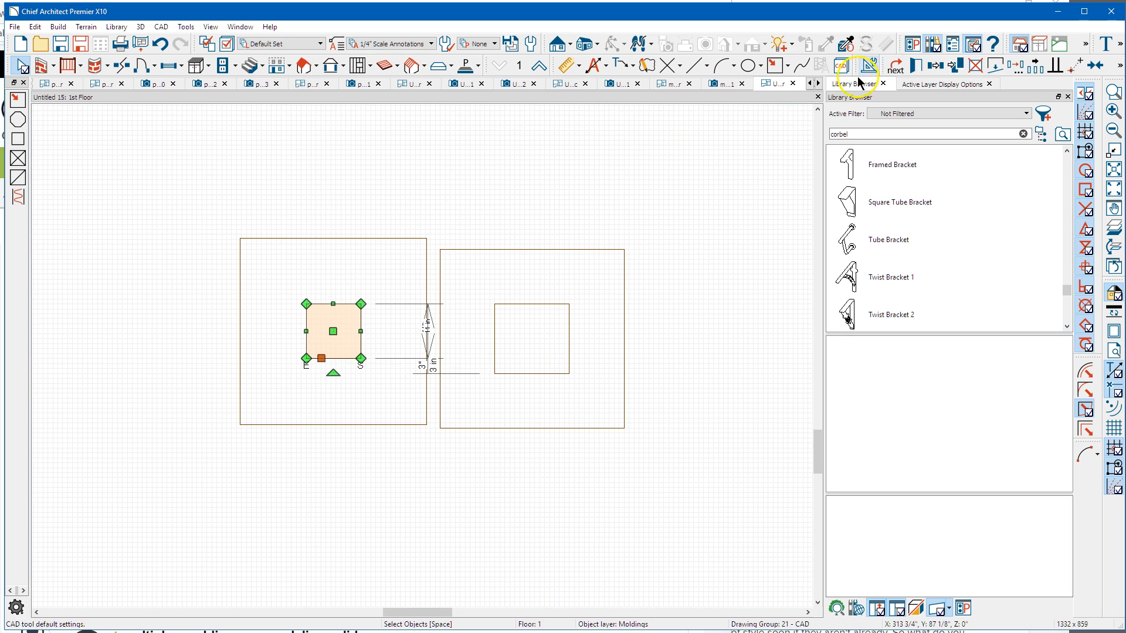
left_click(1032, 73)
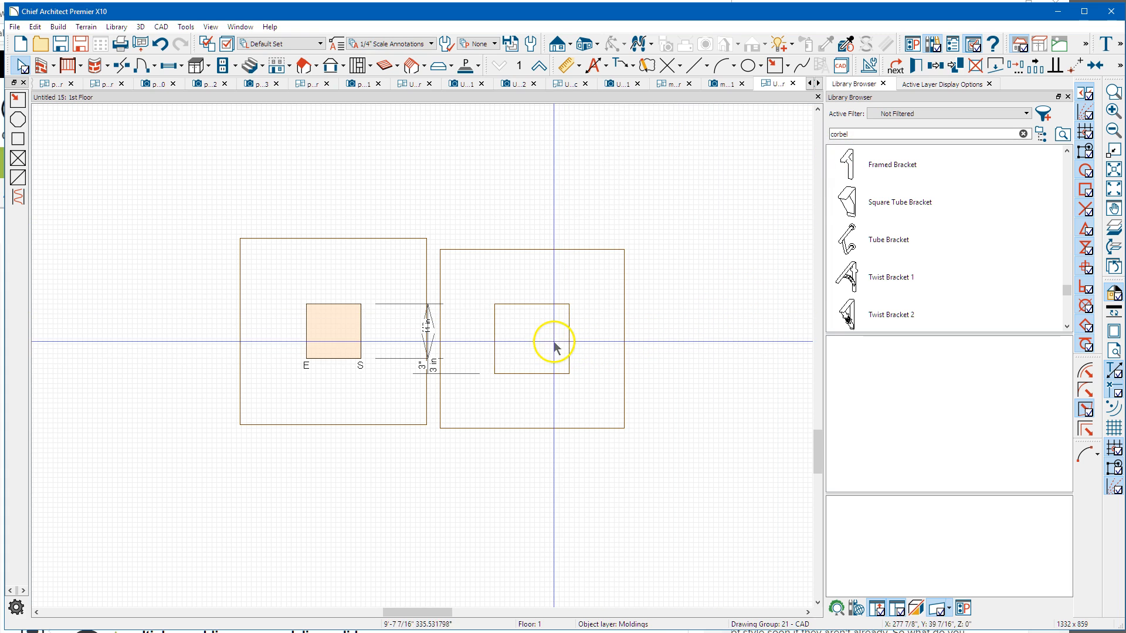
left_click(531, 380)
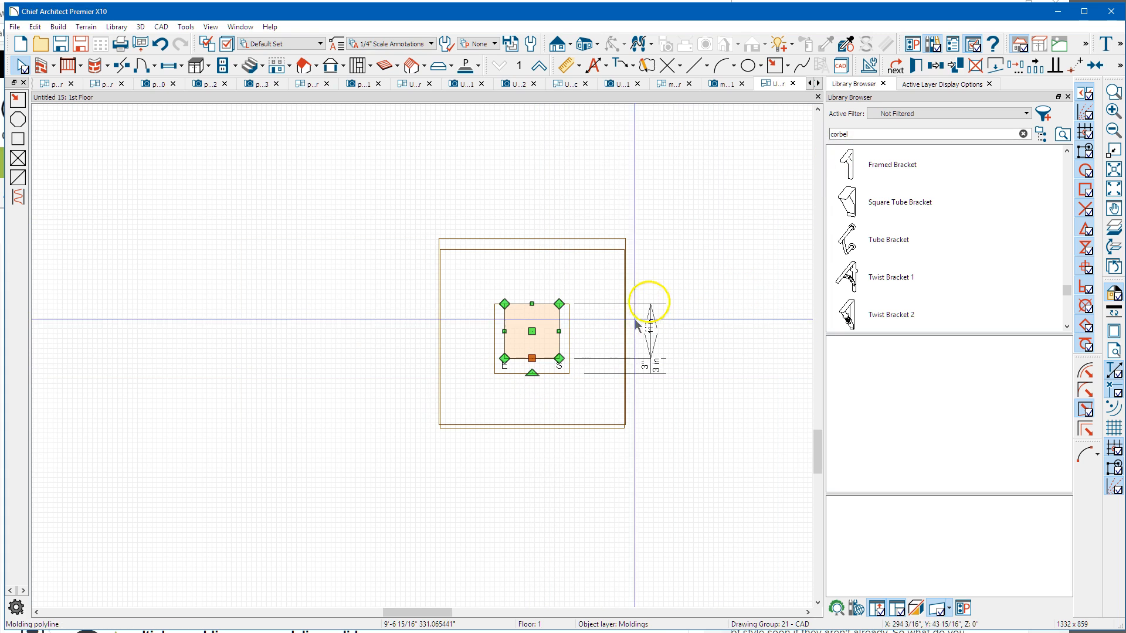
left_click(689, 205)
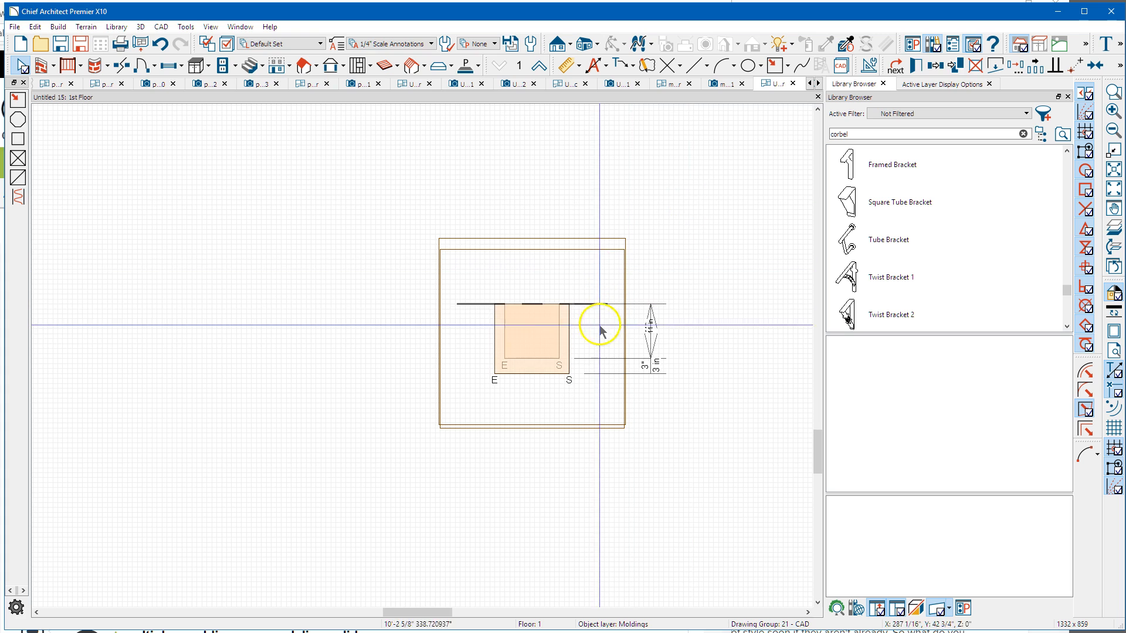
left_click(580, 340)
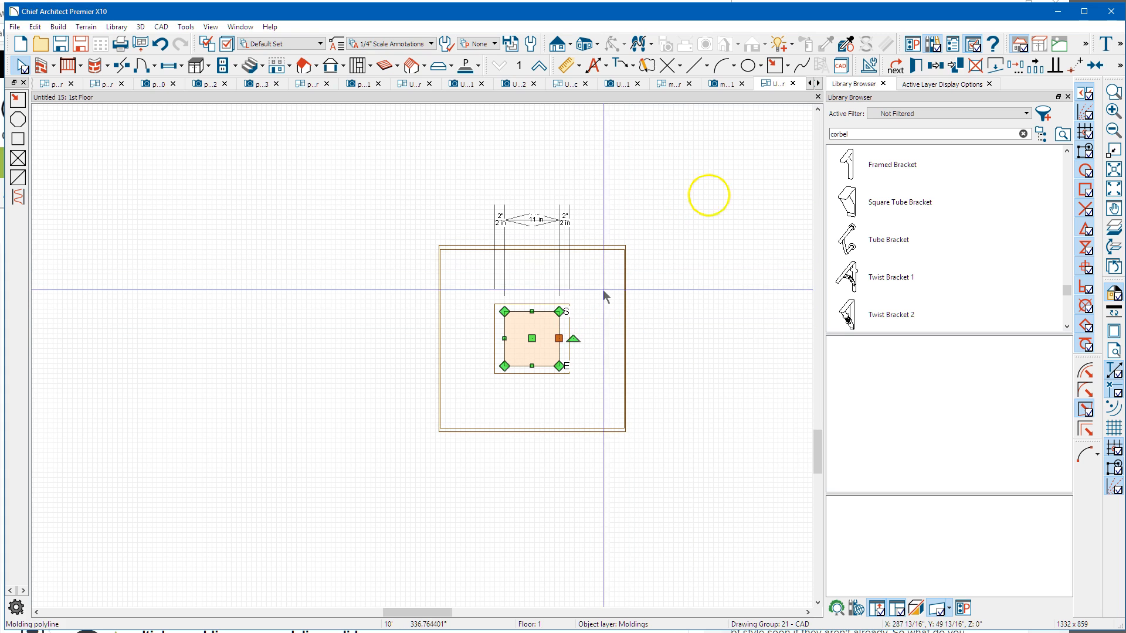
- Examine the stacked curve and frieze moldings in the perspective full overview from a new orbit angle
left_click(818, 84)
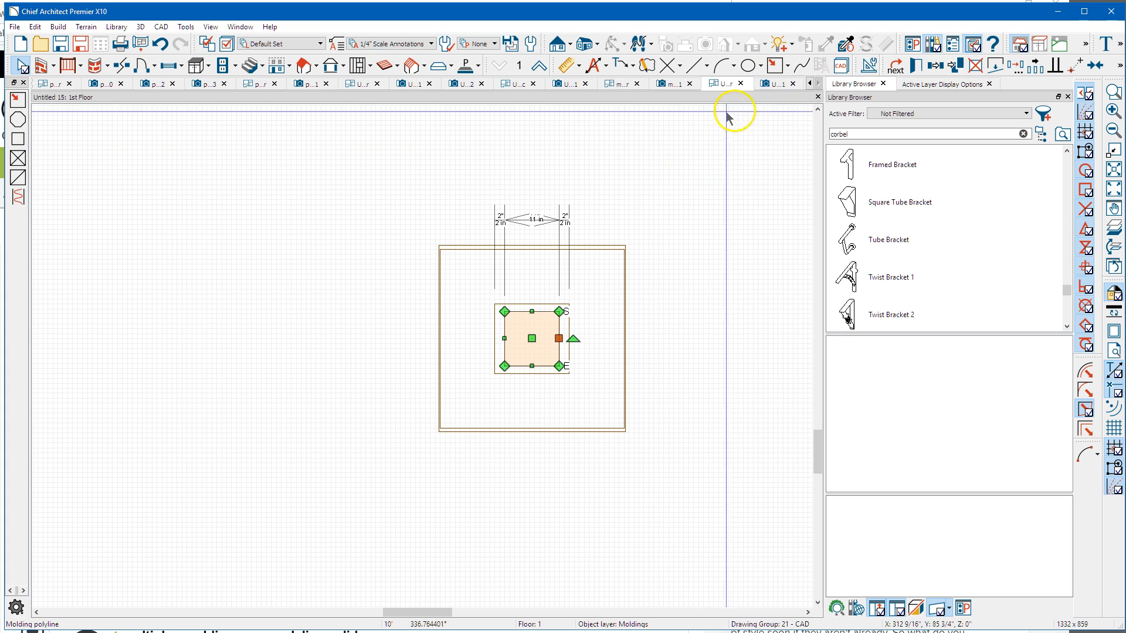
left_click(773, 84)
left_click_drag(399, 326, 538, 508)
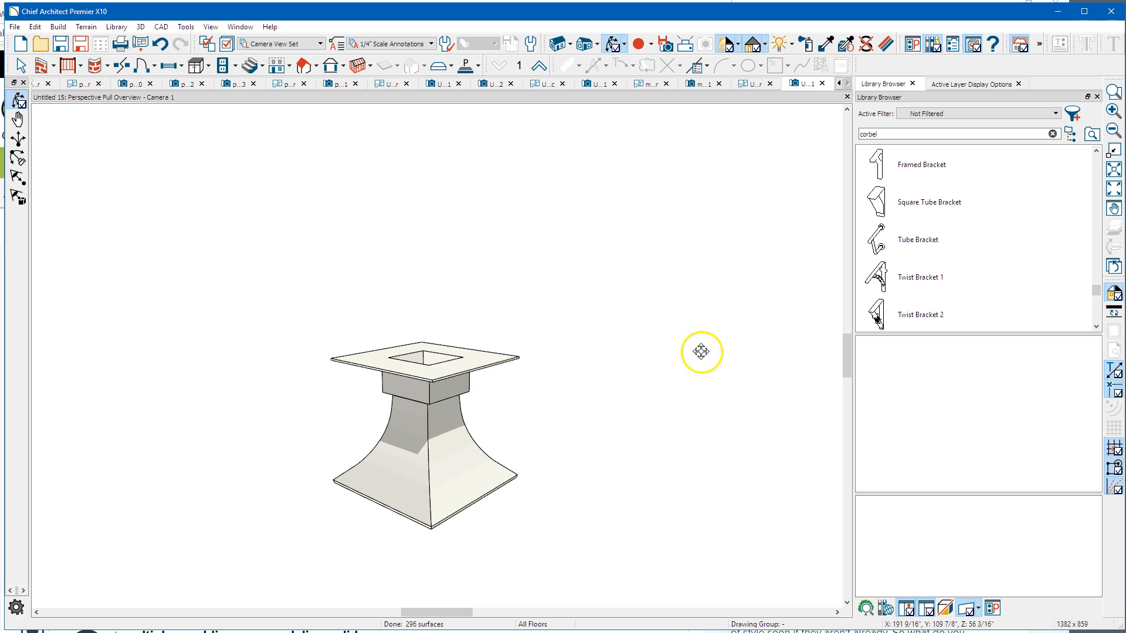
- Back in the floor plan, draw a rectangular polyline solid about 15 in wide over the frieze molding's inner rectangle
left_click(754, 84)
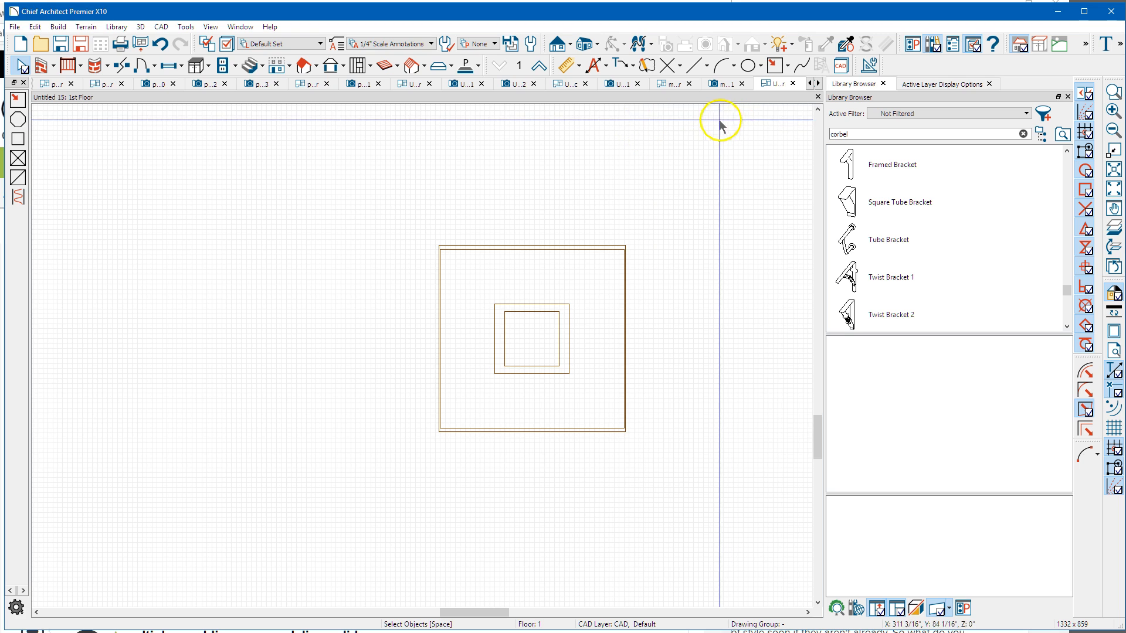
left_click(467, 65)
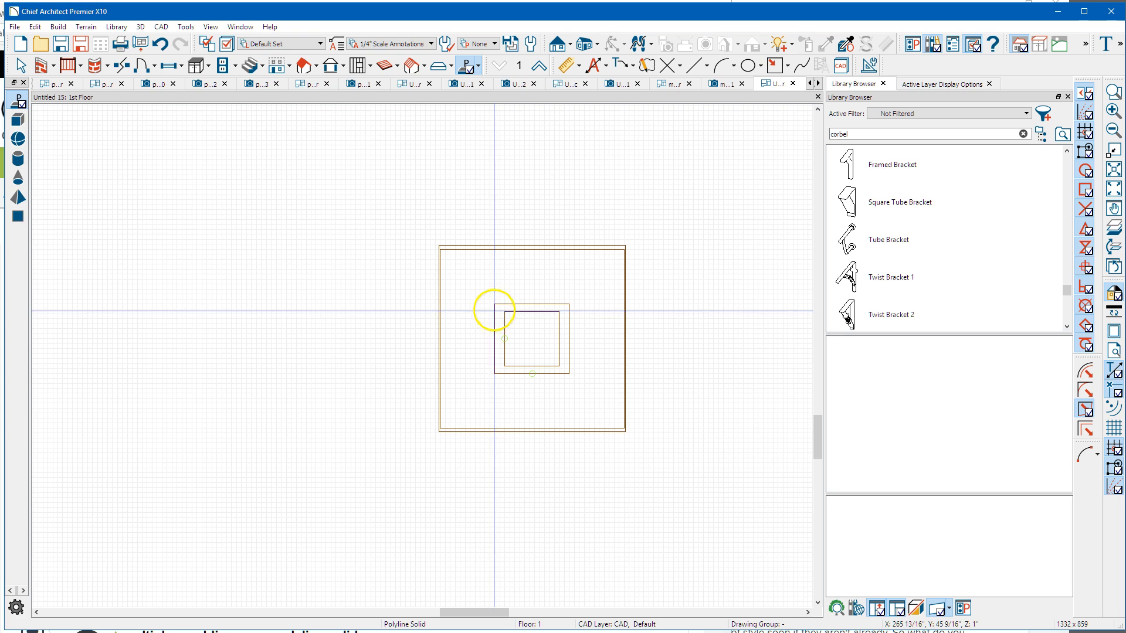
left_click_drag(494, 305, 567, 370)
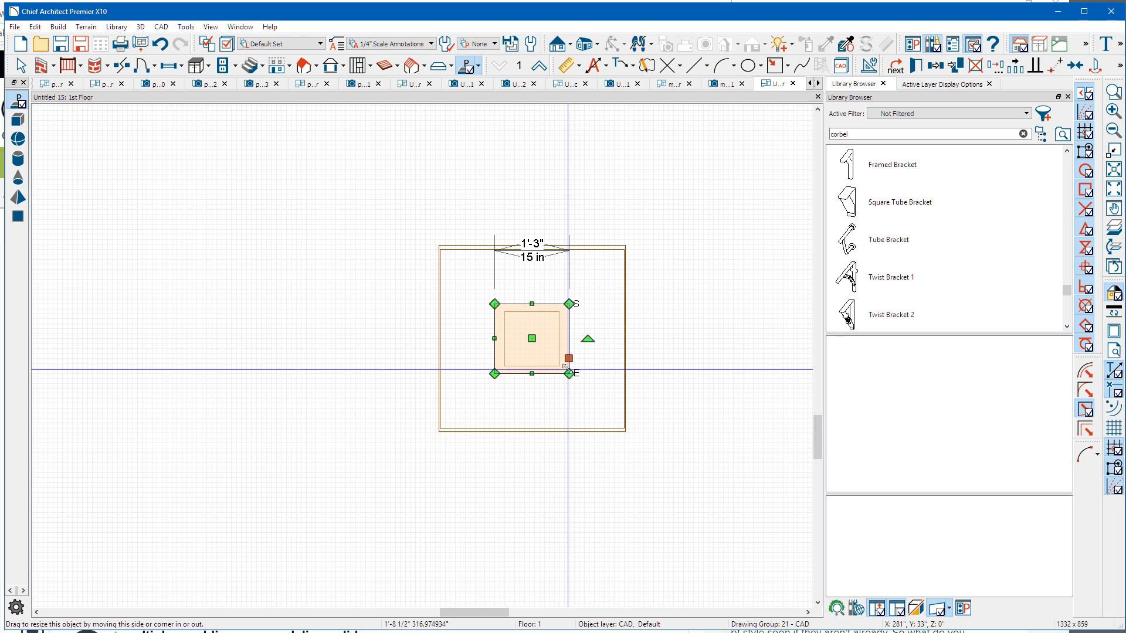
- Set the polyline solid's thickness to 36" and its finished floor to bottom height to 0"
double_click(568, 369)
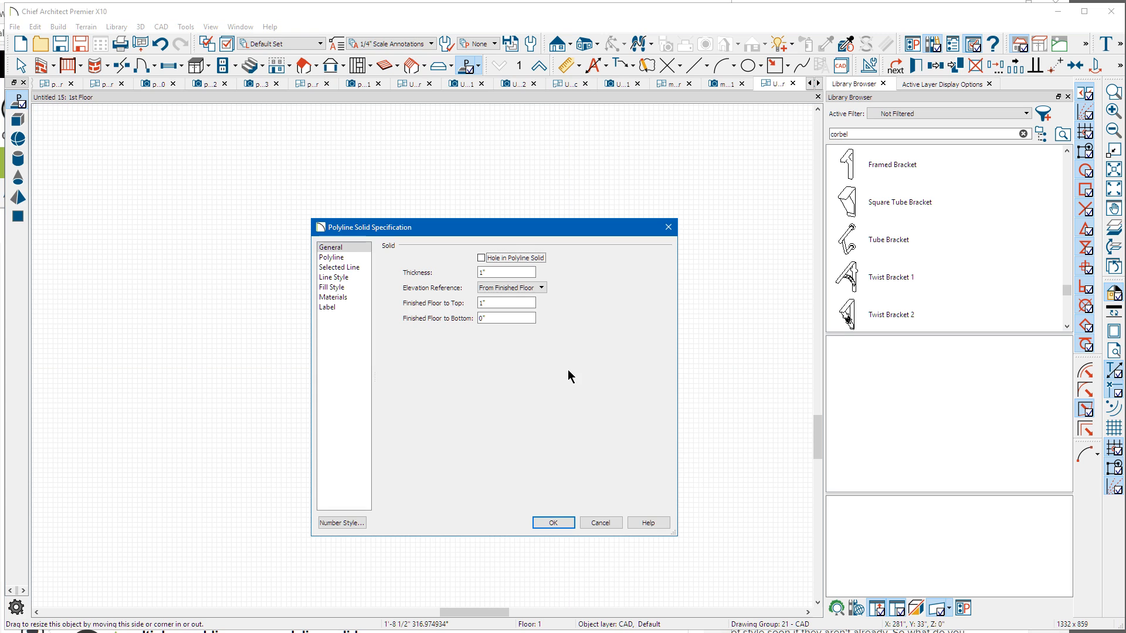
left_click(505, 273)
left_click_drag(507, 270, 468, 284)
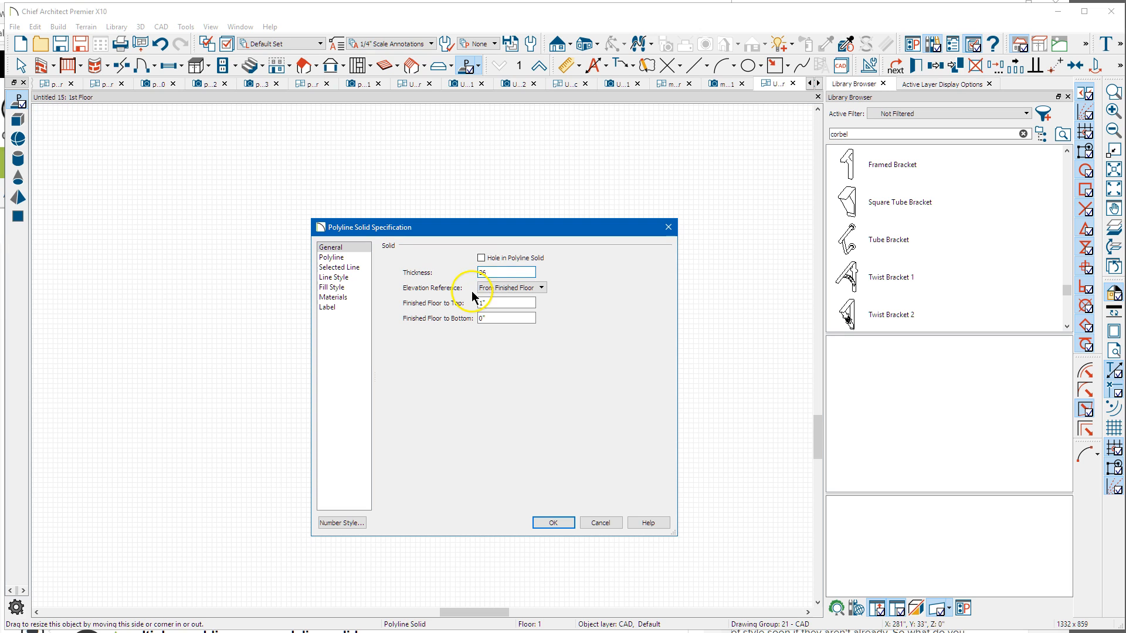
left_click_drag(502, 322, 466, 325)
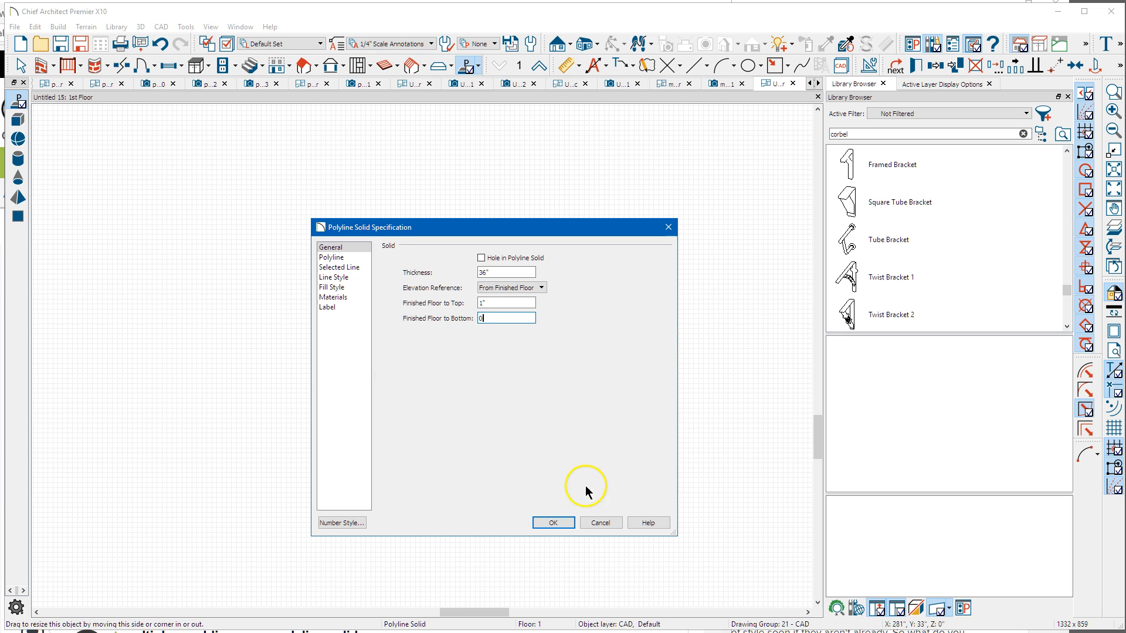
left_click(550, 523)
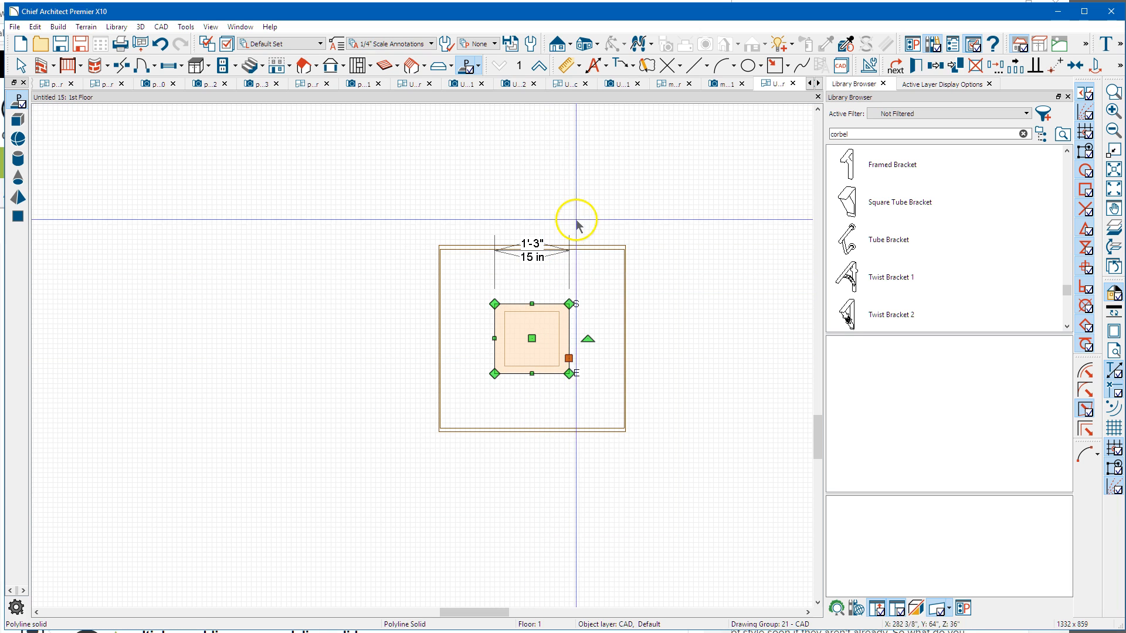
- Examine how the polyline solid fills the stacked moldings in the perspective full overview, selecting it and orbiting around the assembly
left_click(817, 84)
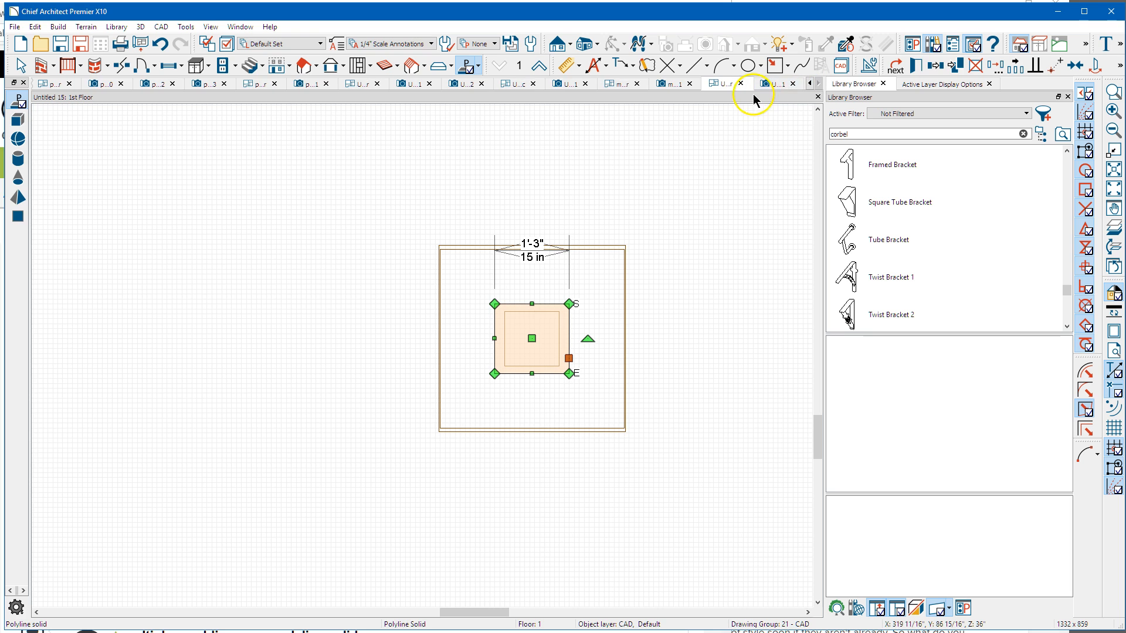
left_click(770, 84)
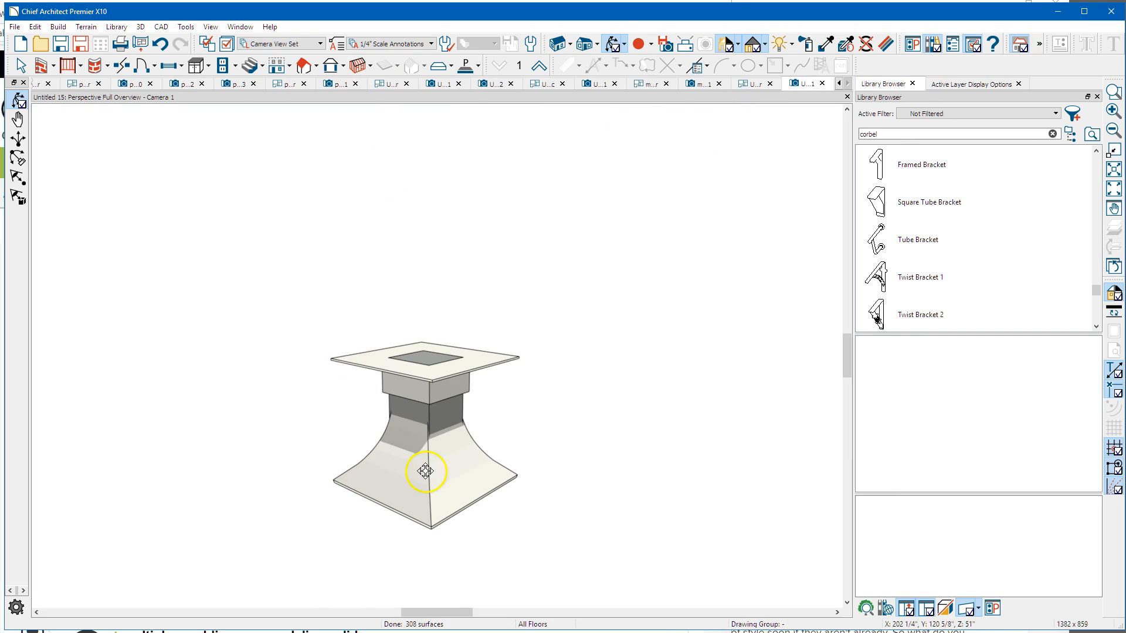
left_click_drag(441, 391, 398, 593)
key("space")
left_click(395, 409)
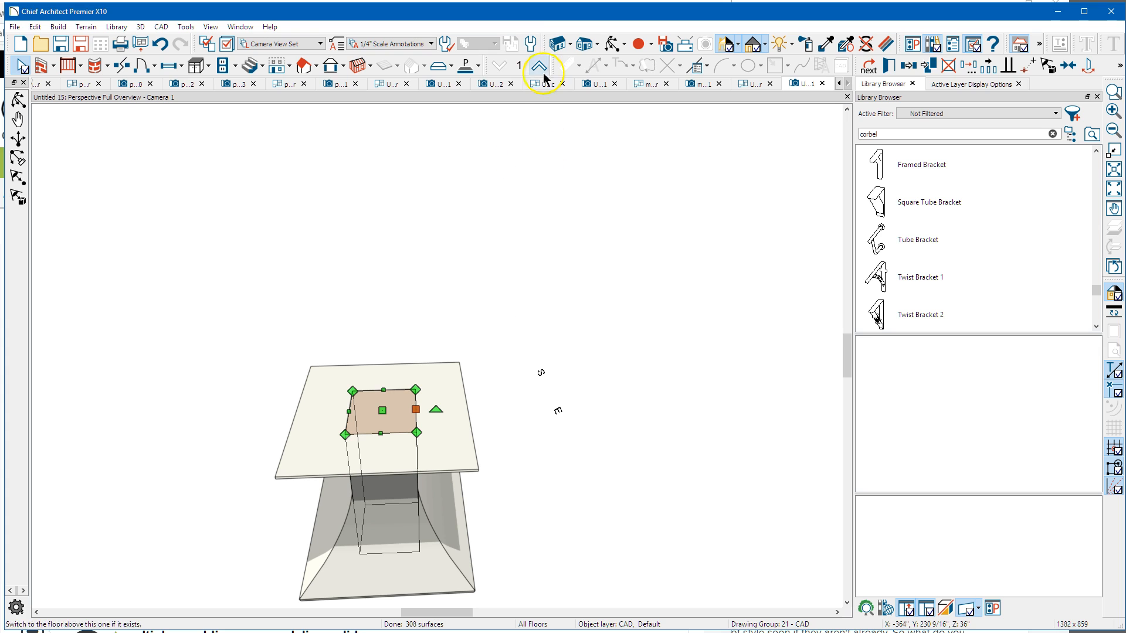
left_click(611, 47)
left_click_drag(522, 312, 651, 444)
key("Escape")
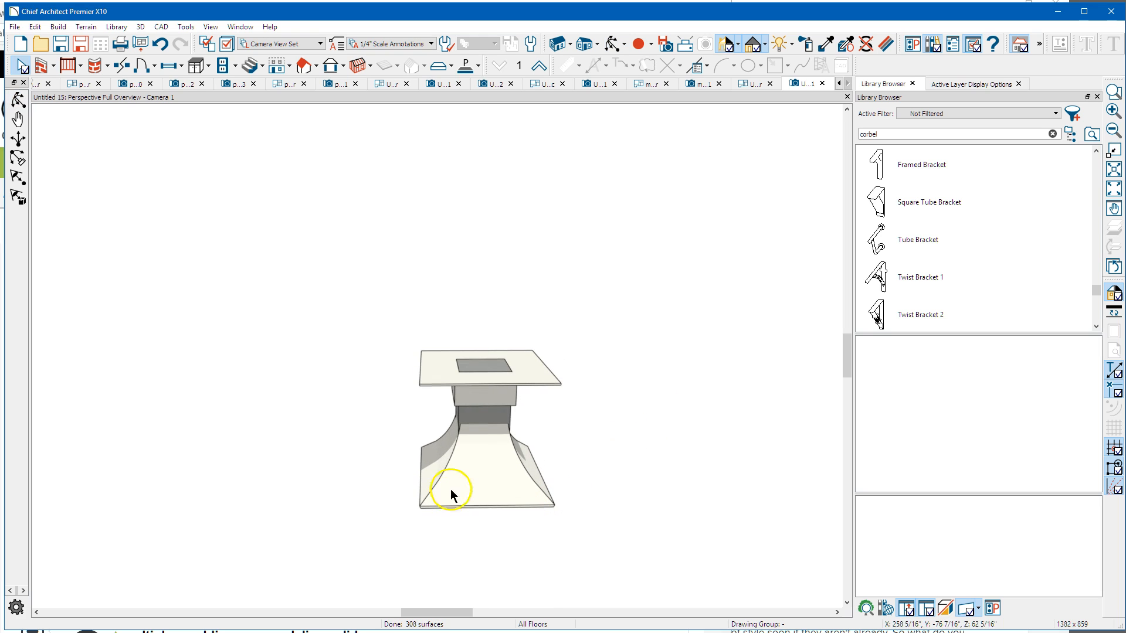
- Add the Molding - Window Sill 2 Long profile from the User Catalog's Moldings folder to the frieze molding polyline
left_click(491, 481)
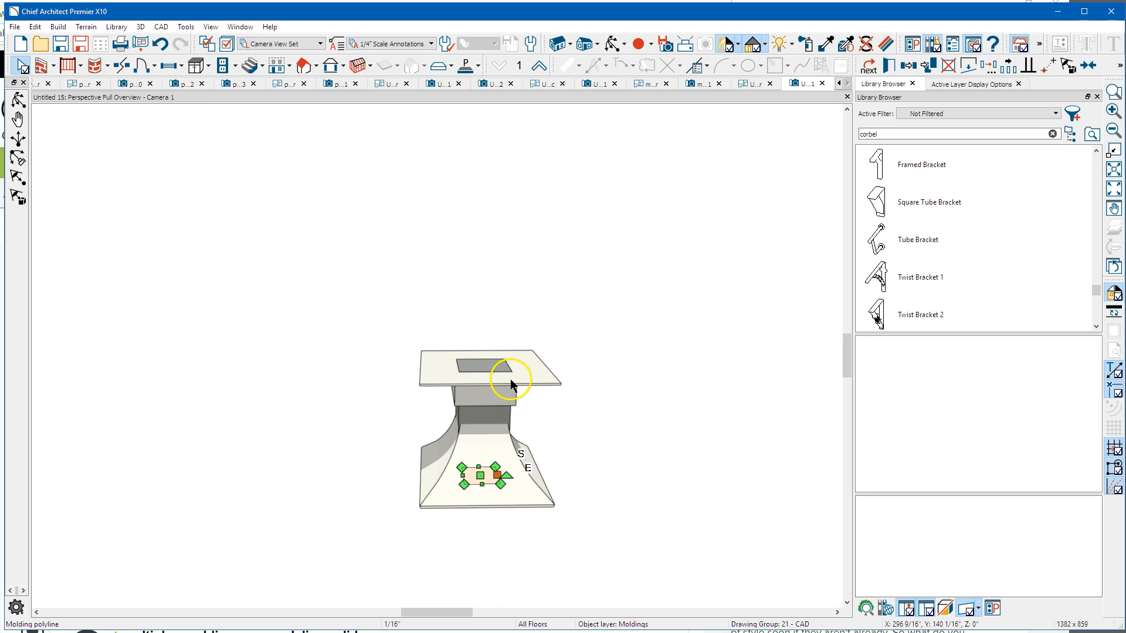
left_click(536, 373)
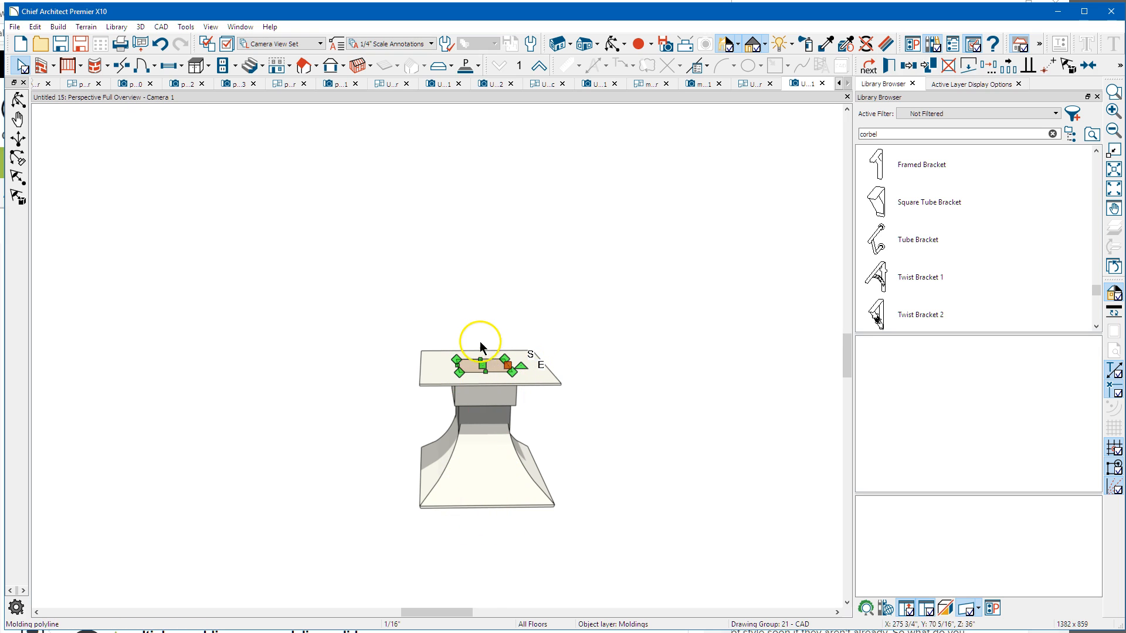
left_click(491, 401)
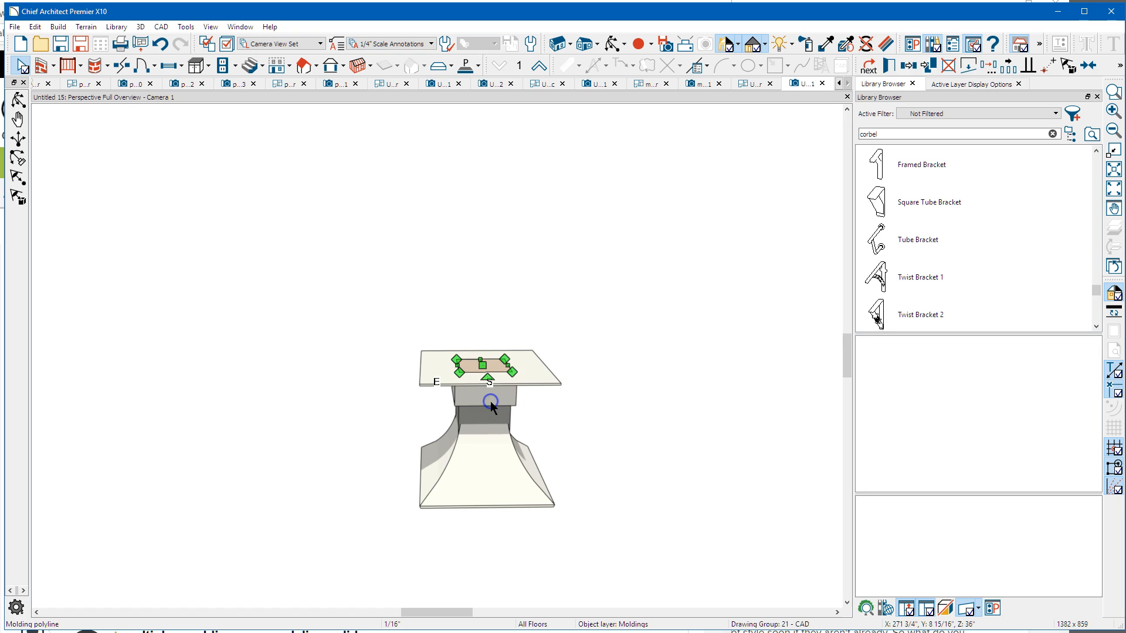
double_click(500, 398)
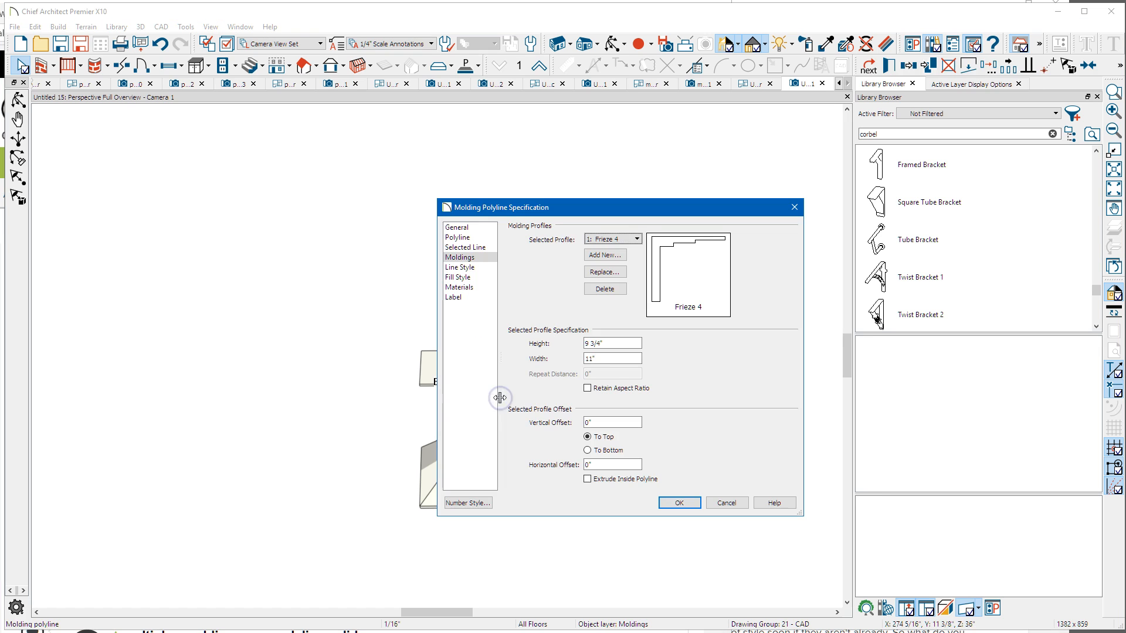
left_click(609, 255)
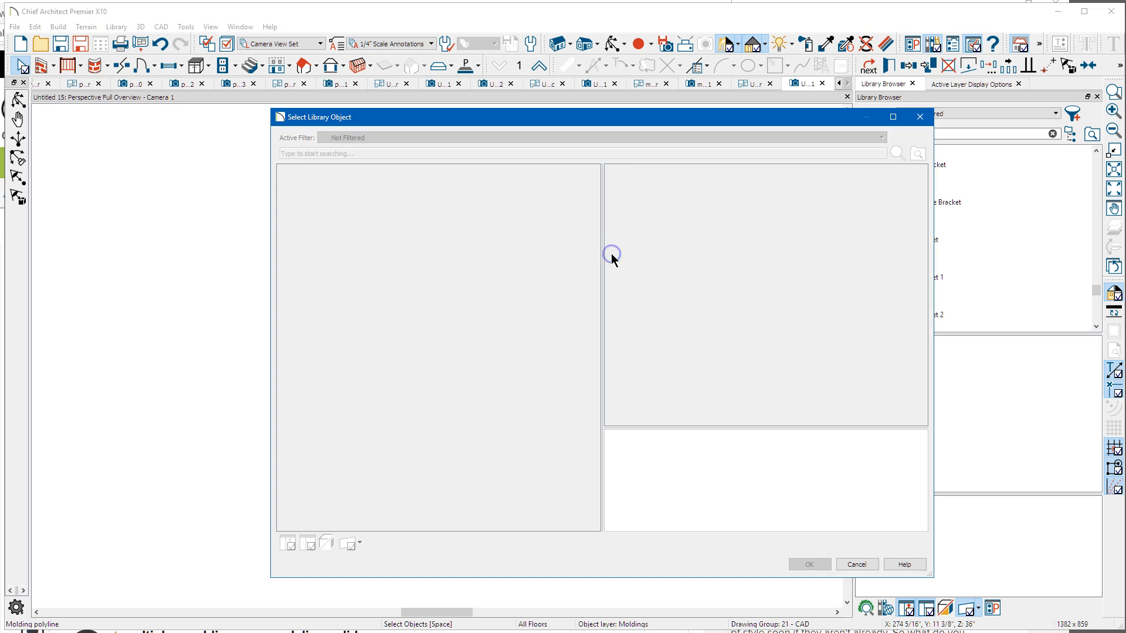
left_click(330, 218)
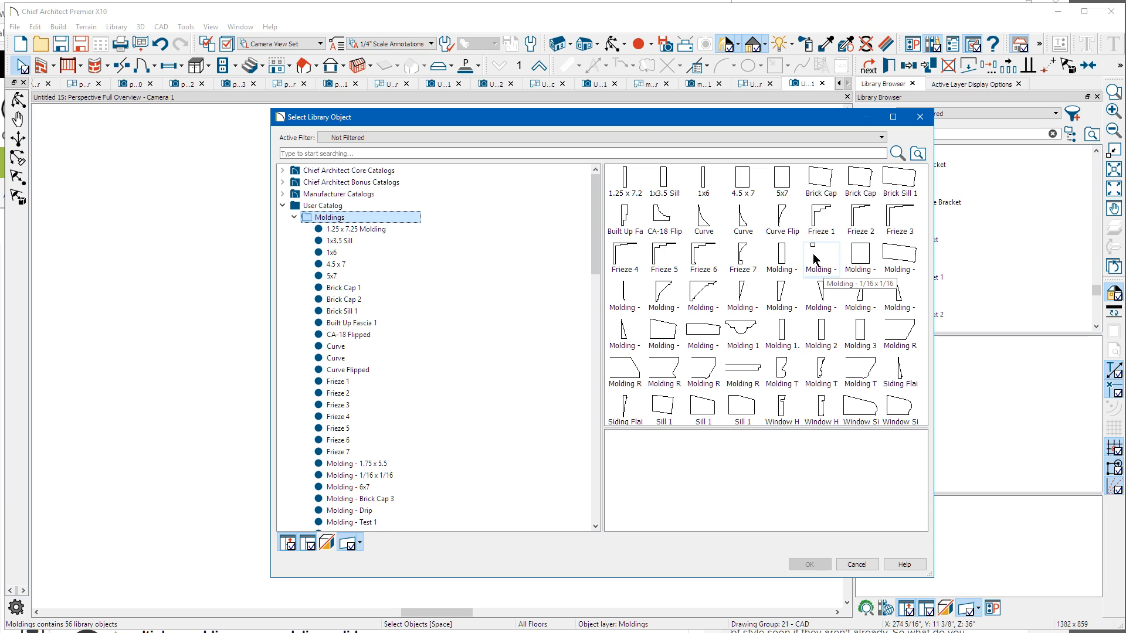
left_click(694, 337)
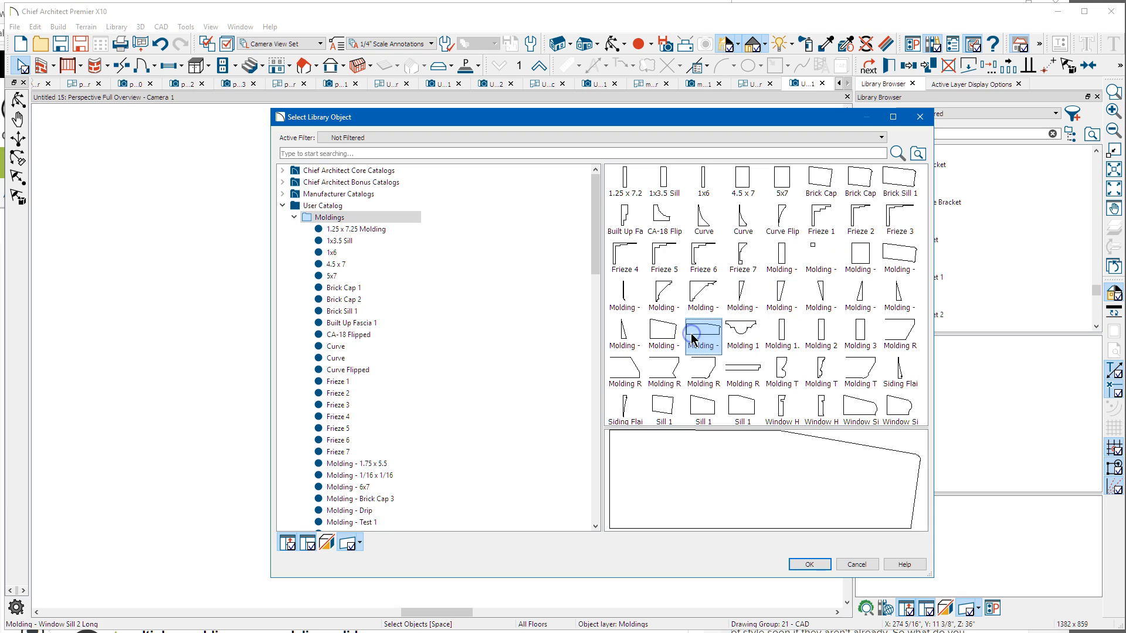
left_click(803, 564)
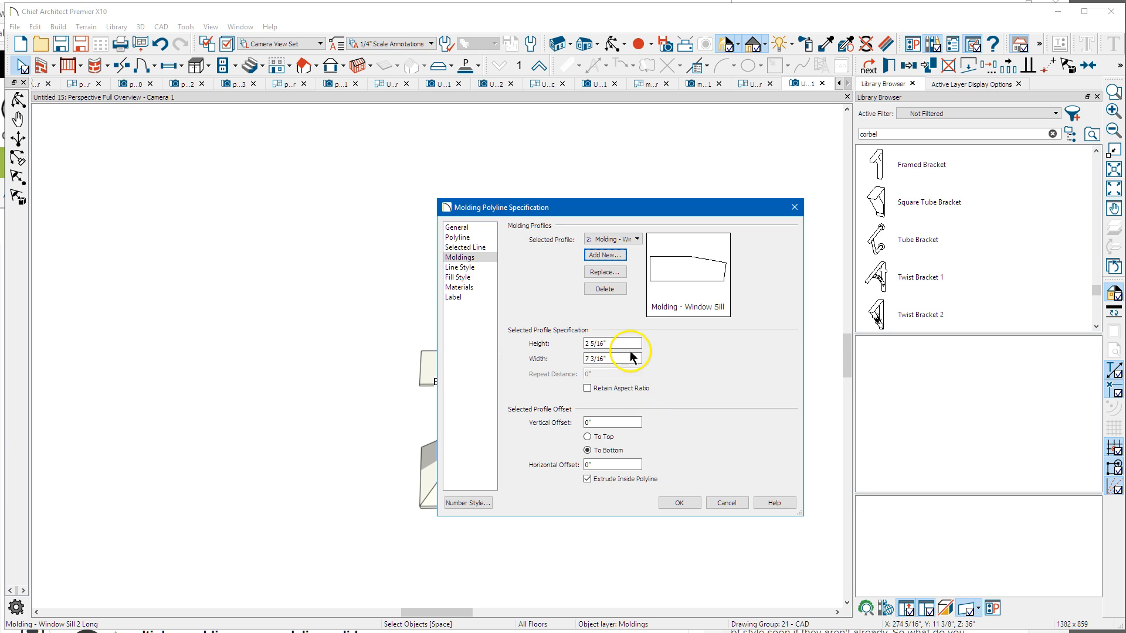
- Set the window sill profile's width to 16" and height to 4", and turn off Extrude Inside Polyline
left_click_drag(631, 358, 506, 369)
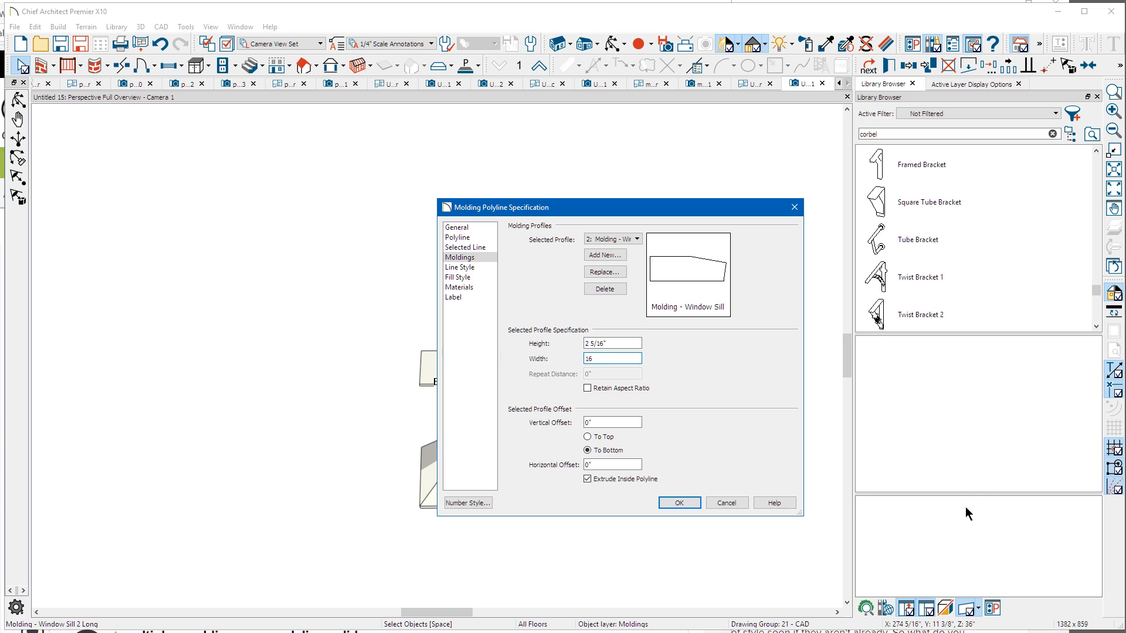
left_click(625, 344)
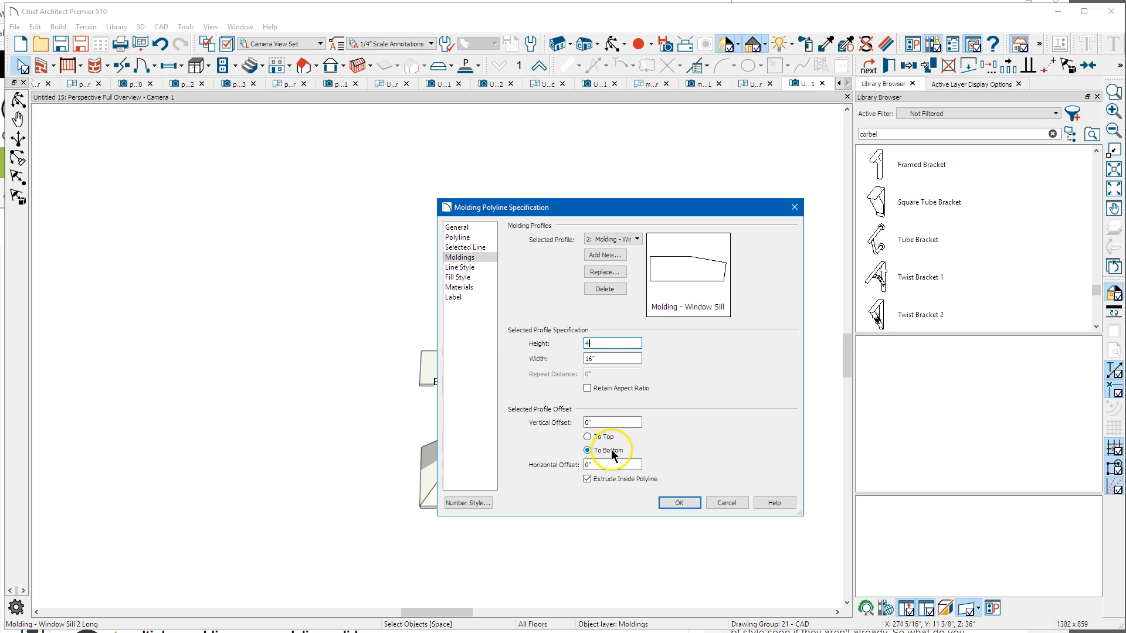
left_click(601, 479)
left_click(680, 505)
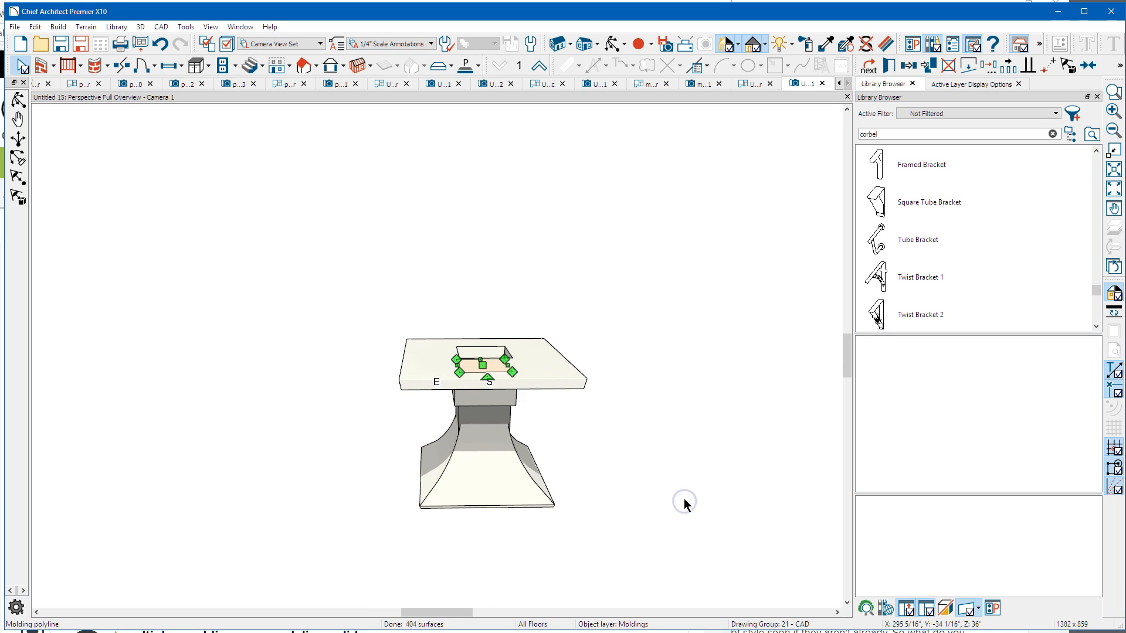
- Review the window sill and Frieze 4 profiles assigned to the upper molding polyline, inspecting the pedestal from below
left_click(614, 44)
left_click_drag(585, 329, 555, 319)
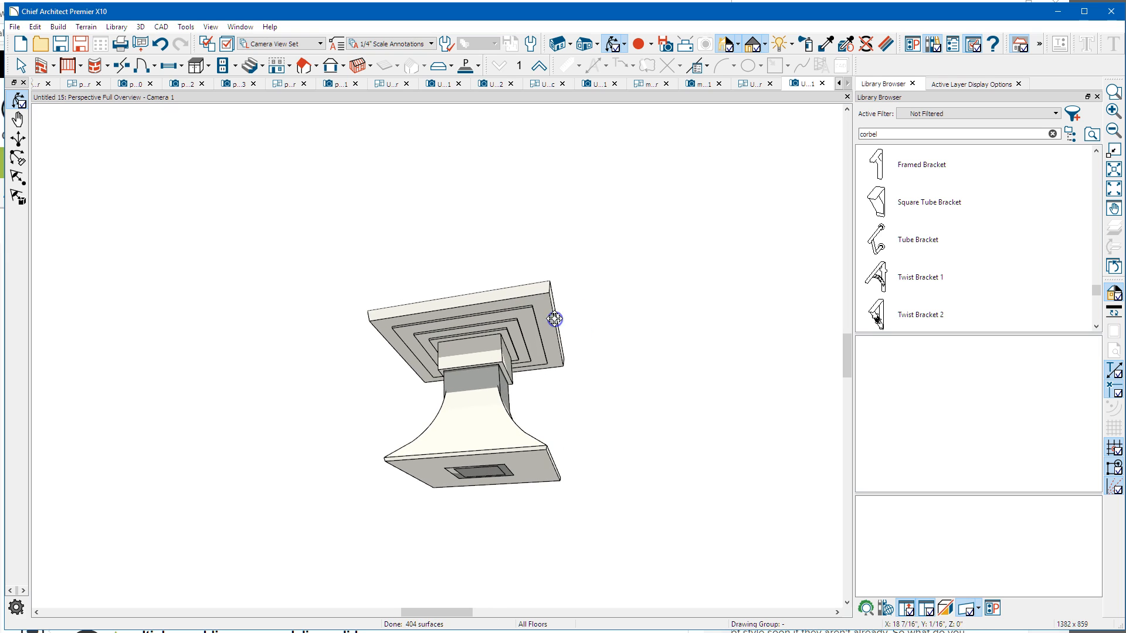
key("space")
left_click(544, 292)
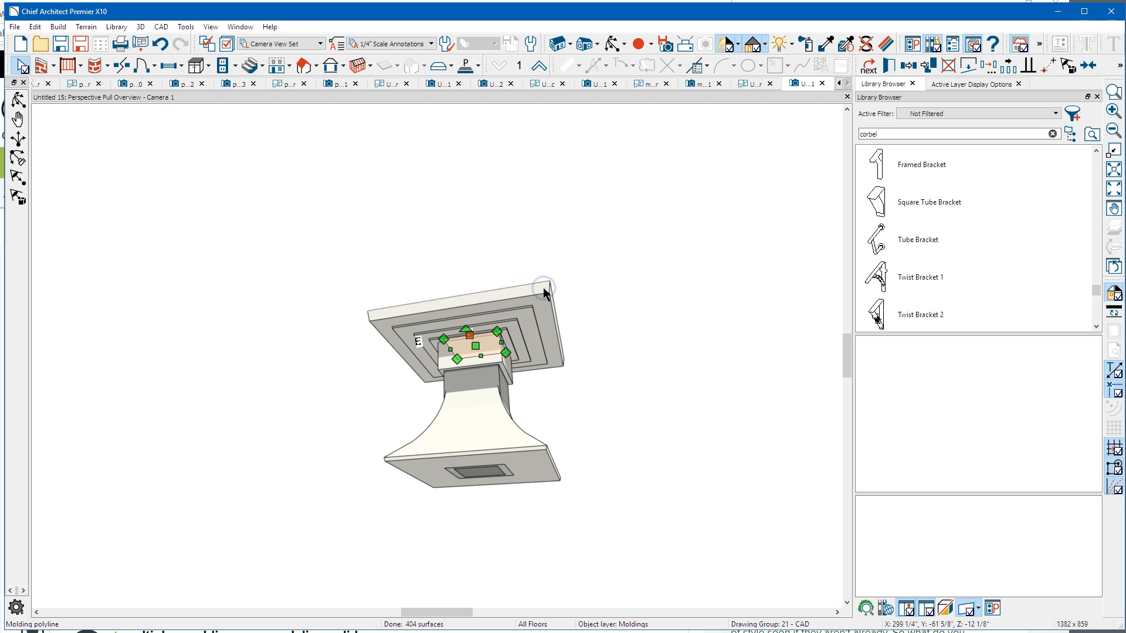
double_click(483, 346)
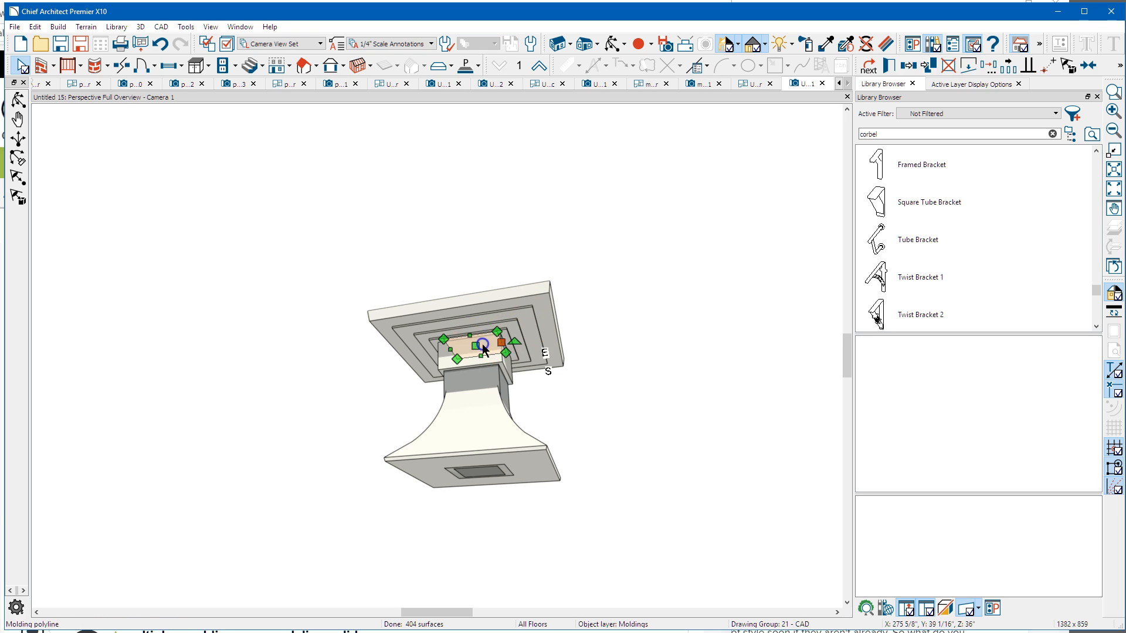
left_click(637, 236)
left_click(643, 260)
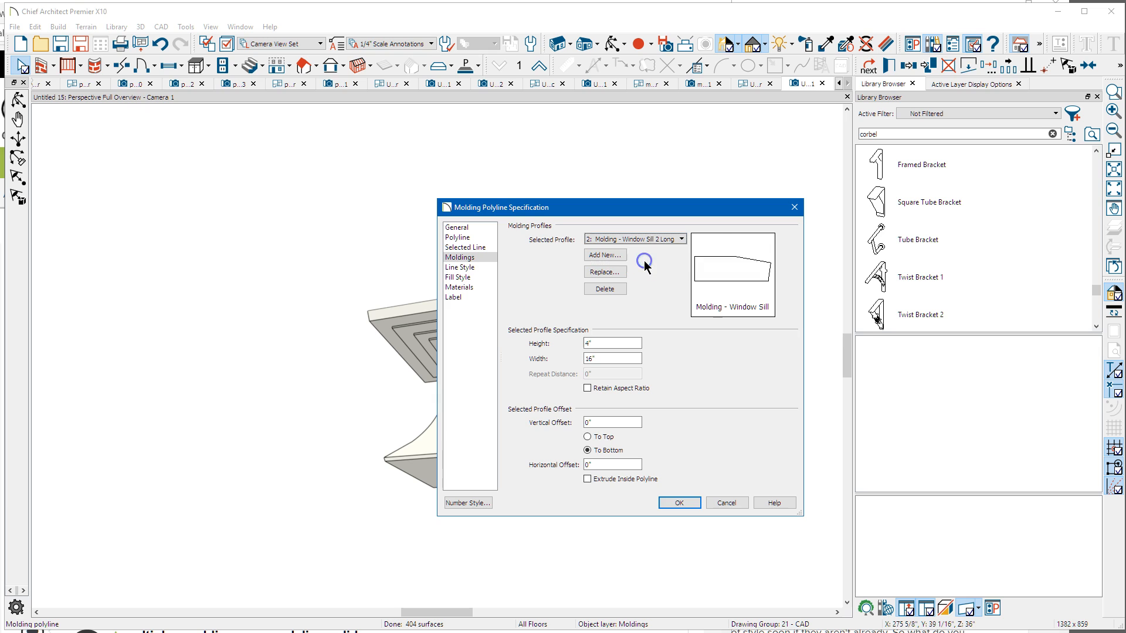
left_click(648, 240)
left_click(649, 249)
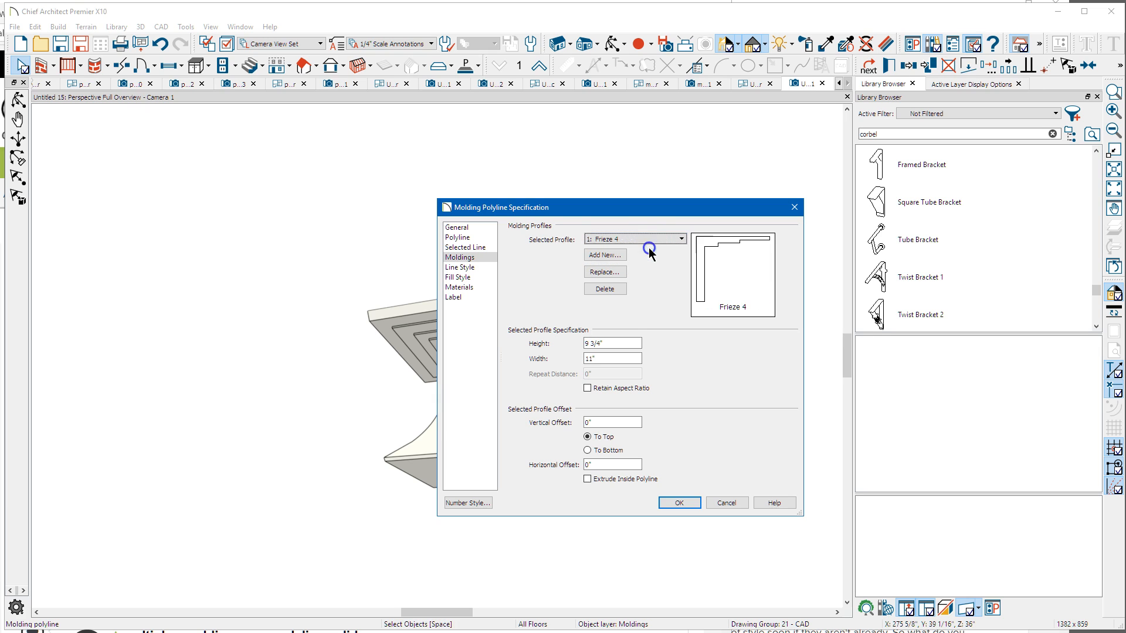
left_click(724, 503)
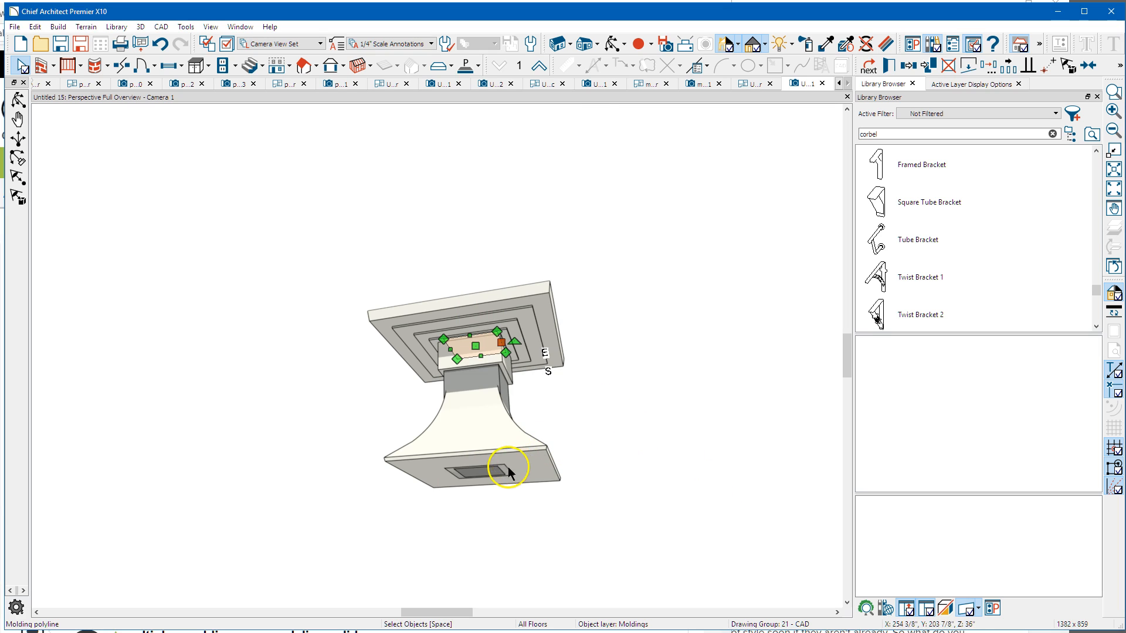
- Check the molding profile assigned to the lower curve molding polyline, leaving its specification unchanged
left_click(487, 424)
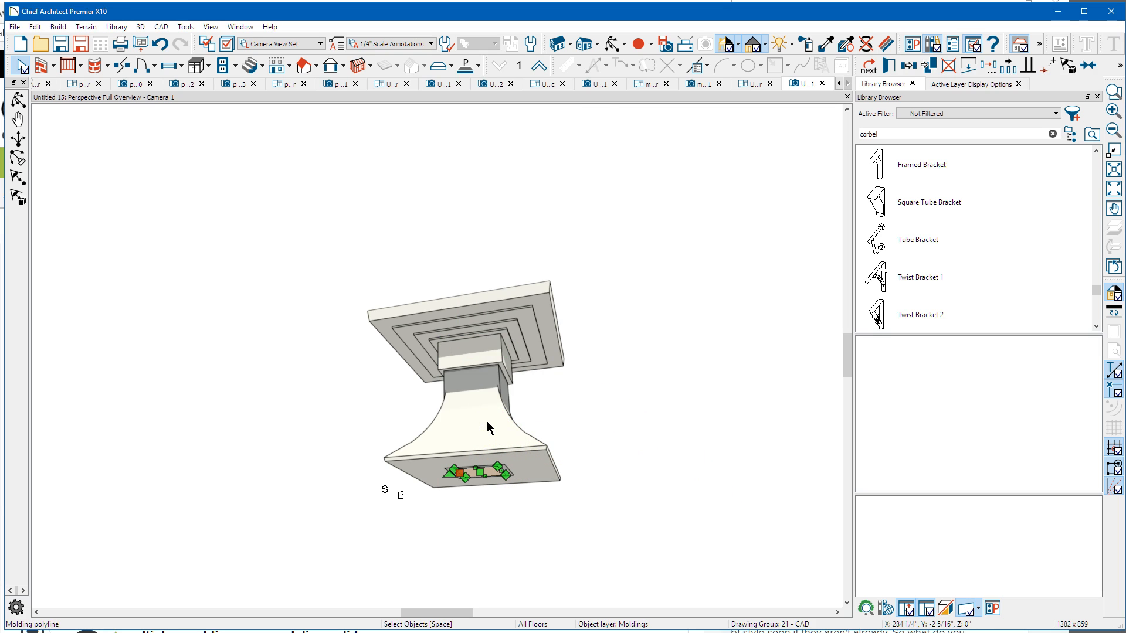
double_click(487, 421)
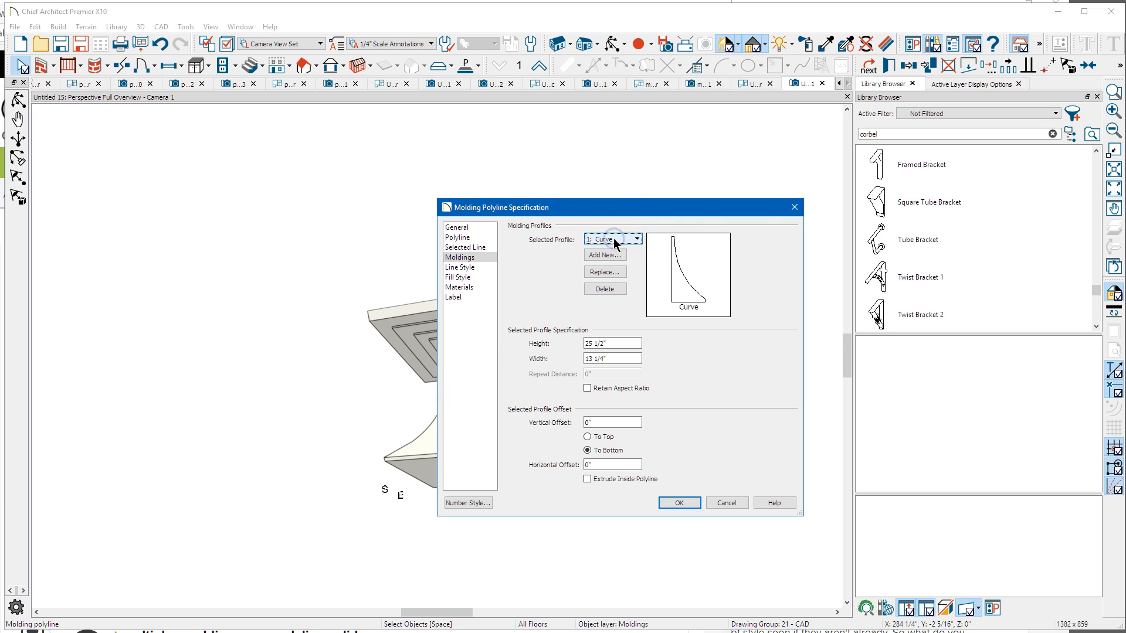
left_click(794, 208)
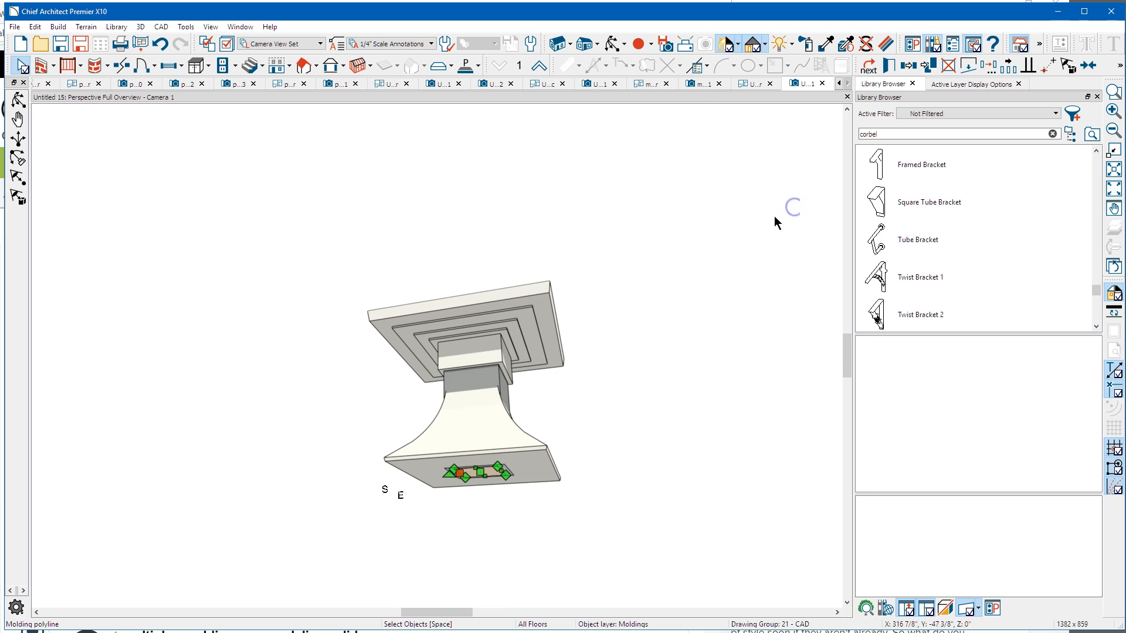
- Lower the upper frieze and sill molding polyline to a height of 32"
left_click(613, 44)
mouse_move(470, 258)
left_mouse_down()
mouse_move(469, 285)
mouse_move(578, 304)
mouse_move(591, 367)
mouse_move(588, 322)
mouse_move(544, 377)
mouse_move(535, 410)
mouse_move(467, 394)
mouse_move(425, 297)
mouse_move(441, 297)
mouse_move(460, 267)
left_mouse_up()
left_click_drag(537, 371, 482, 352)
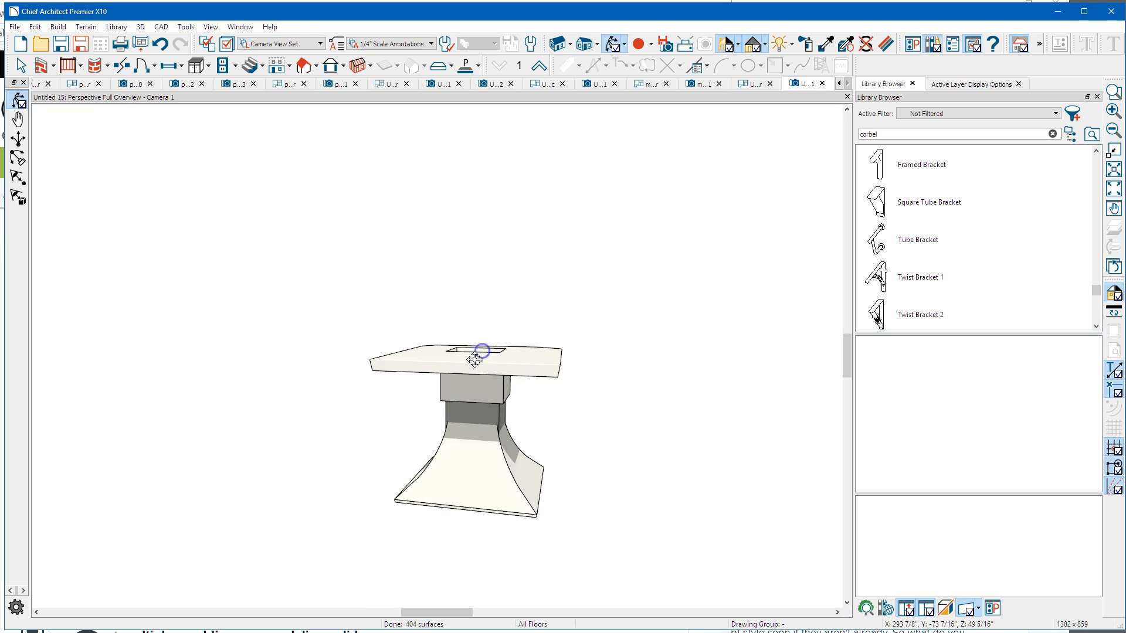
key("space")
left_click(482, 381)
double_click(483, 380)
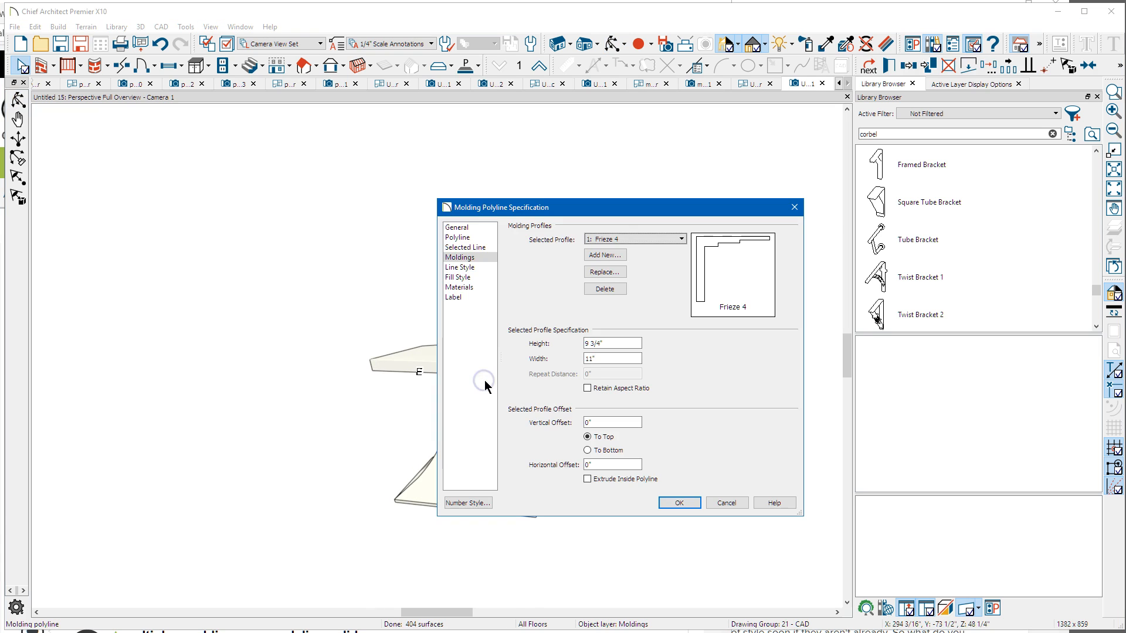
left_click(485, 229)
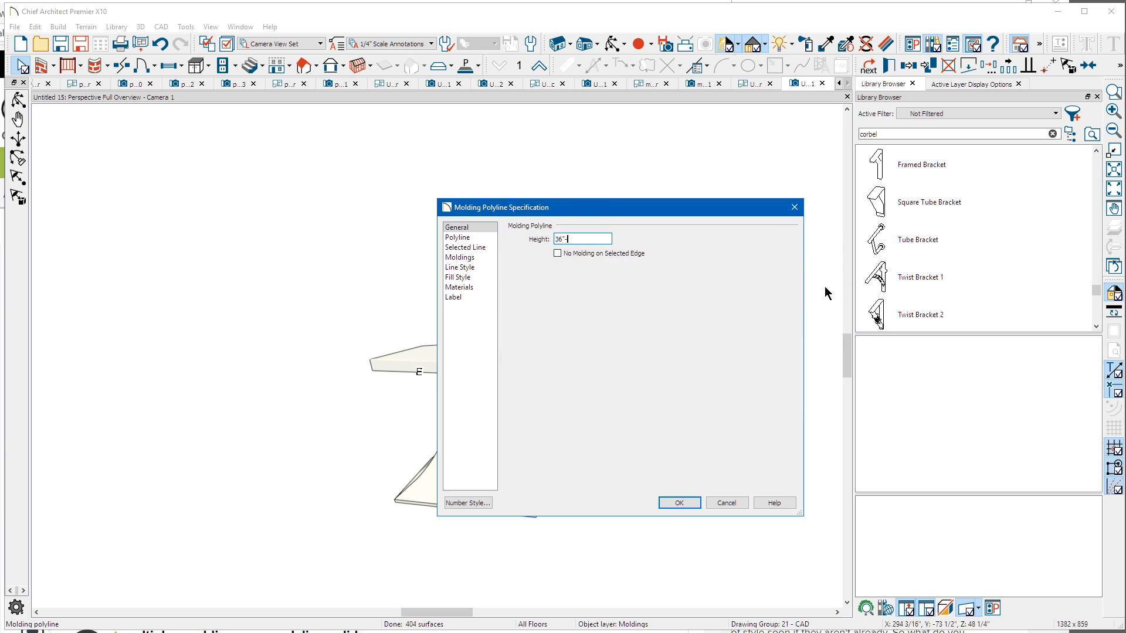
key("Return")
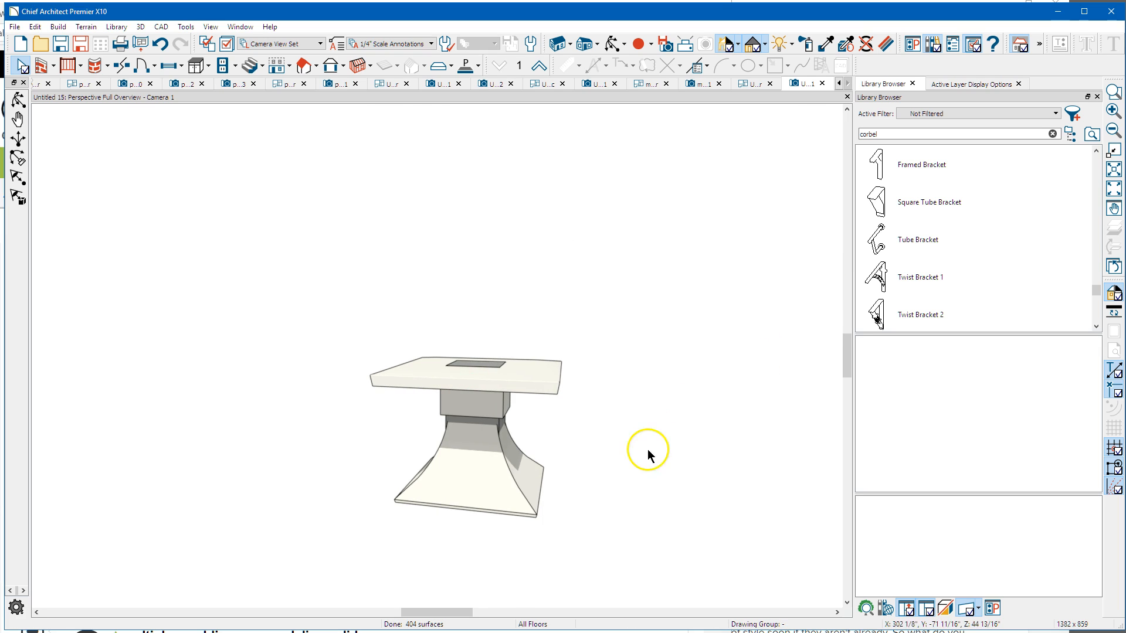
- Examine the lowered top from above and below, selecting the polyline solid core and the molding polyline at the base
left_click(613, 44)
left_click_drag(568, 308, 585, 364)
key("space")
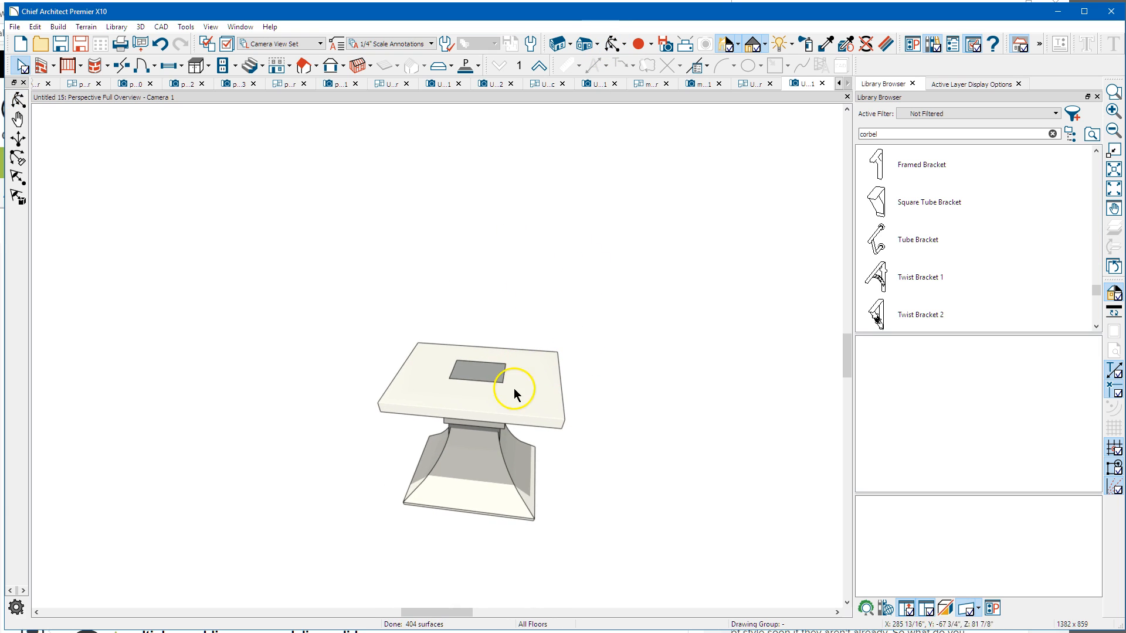
left_click(478, 363)
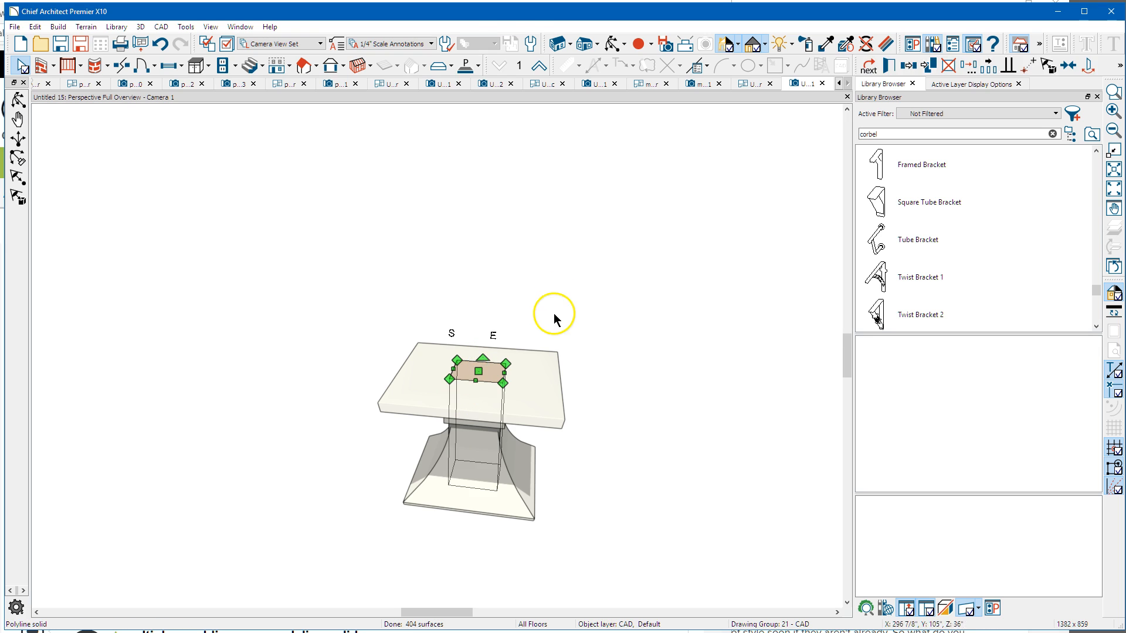
left_click(613, 43)
left_click_drag(585, 317, 530, 392)
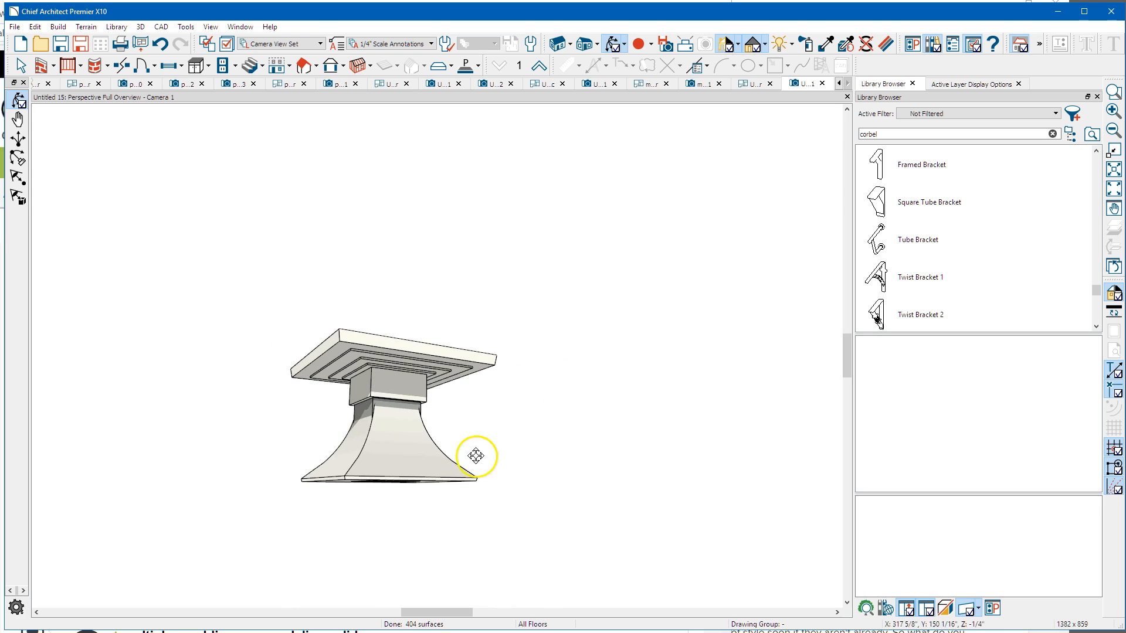
key("space")
left_click(417, 482)
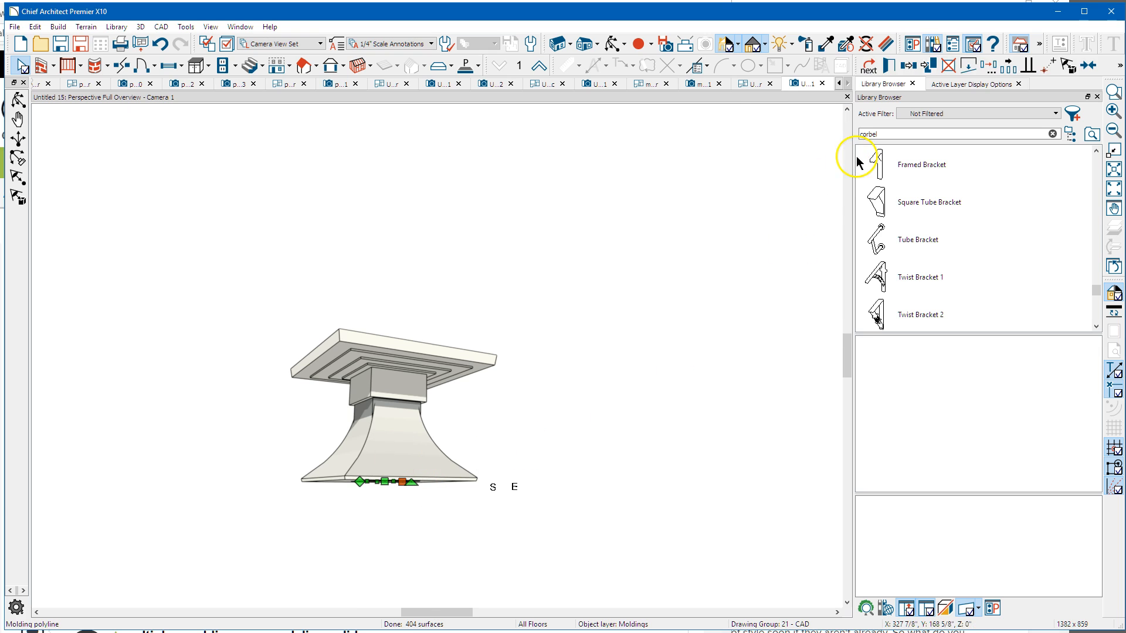
- In the 1st Floor plan, select the nested inner molding polylines to compare their side dimensions
left_click(753, 86)
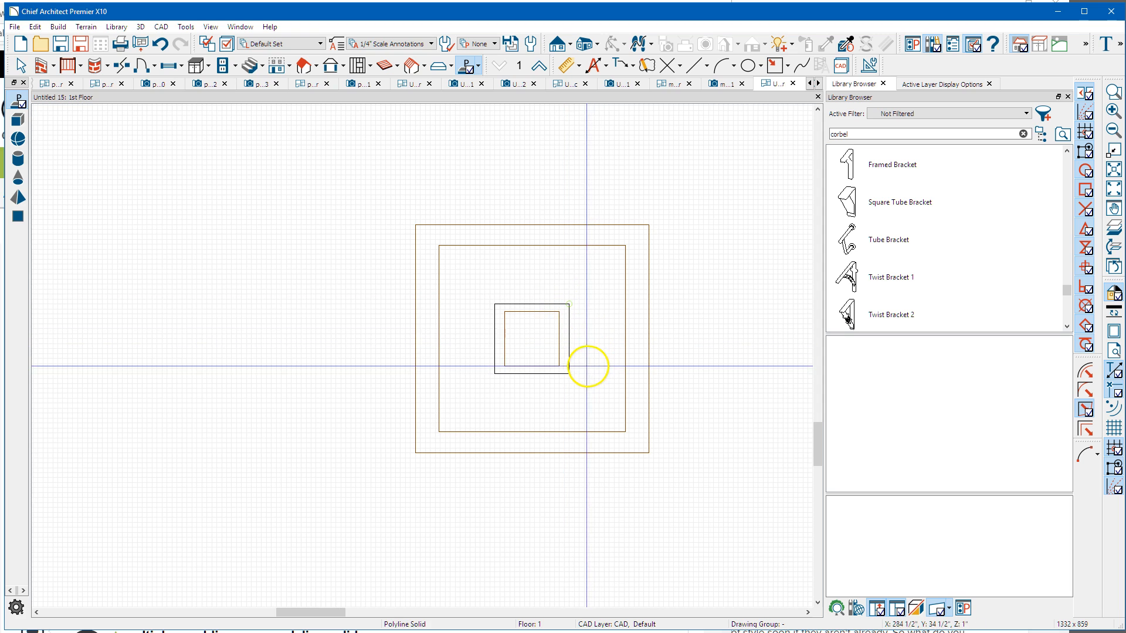
key("space")
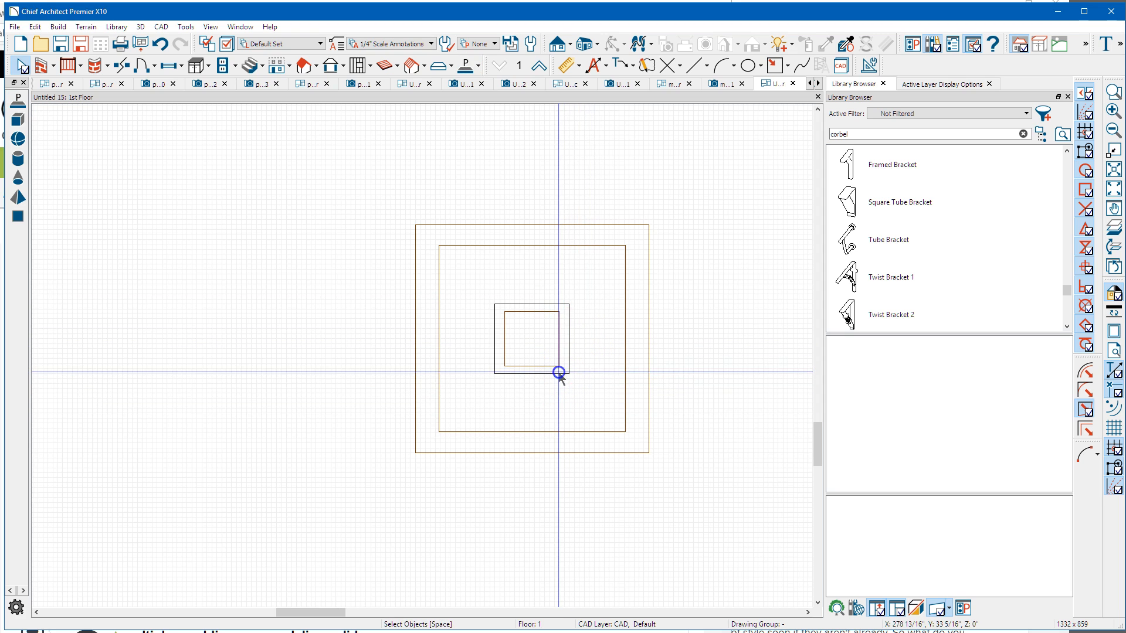
left_click(559, 373)
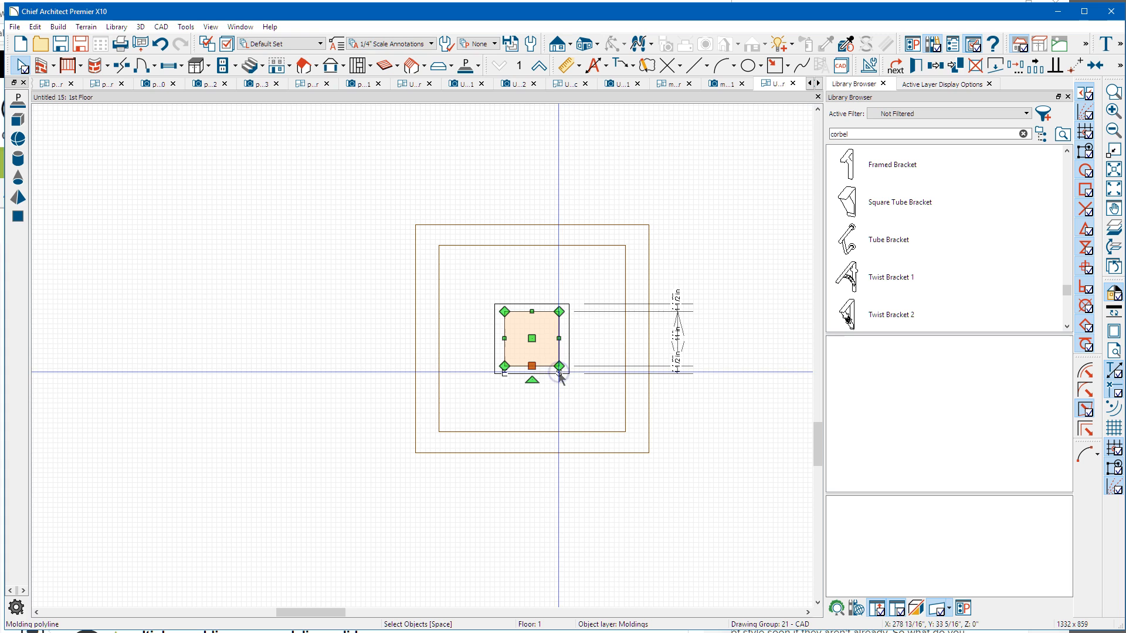
left_click(559, 341)
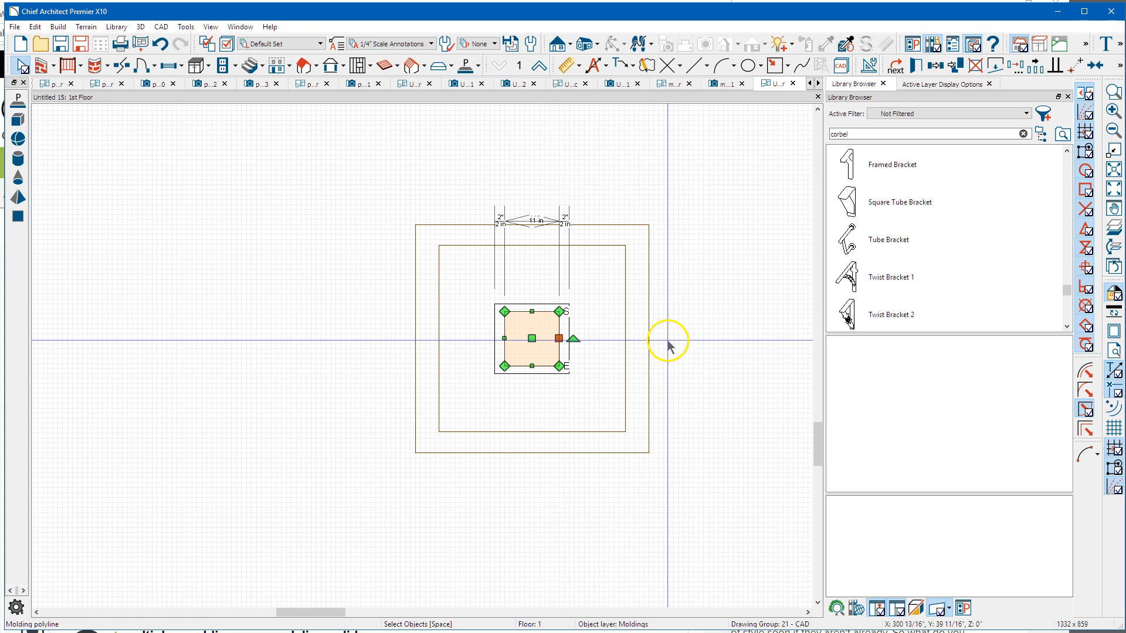
left_click(534, 366)
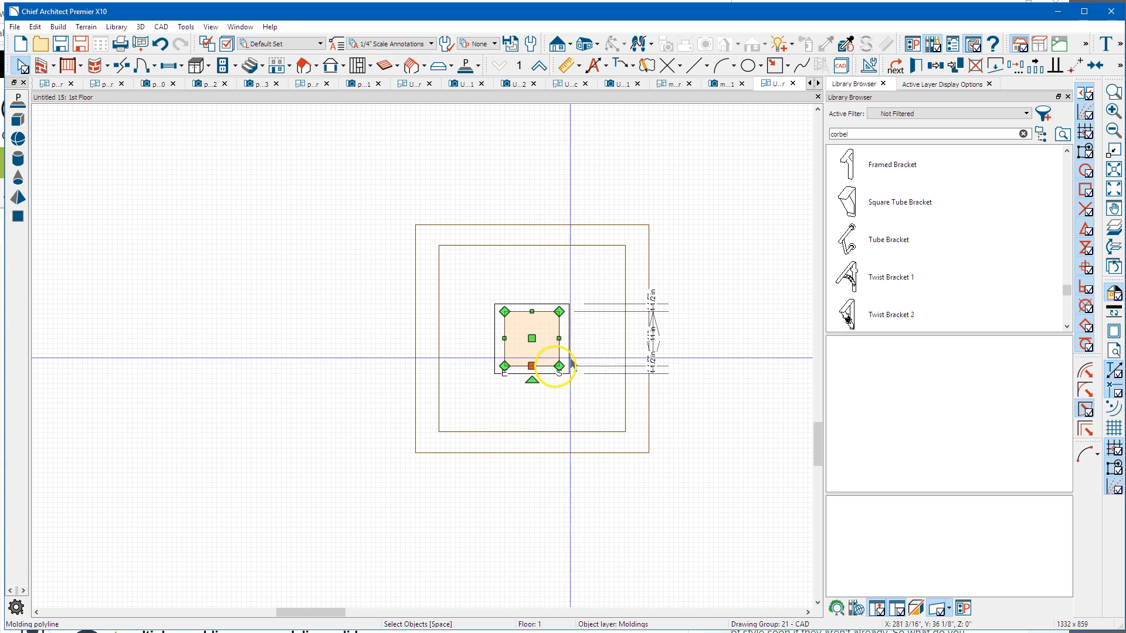
left_click(567, 340)
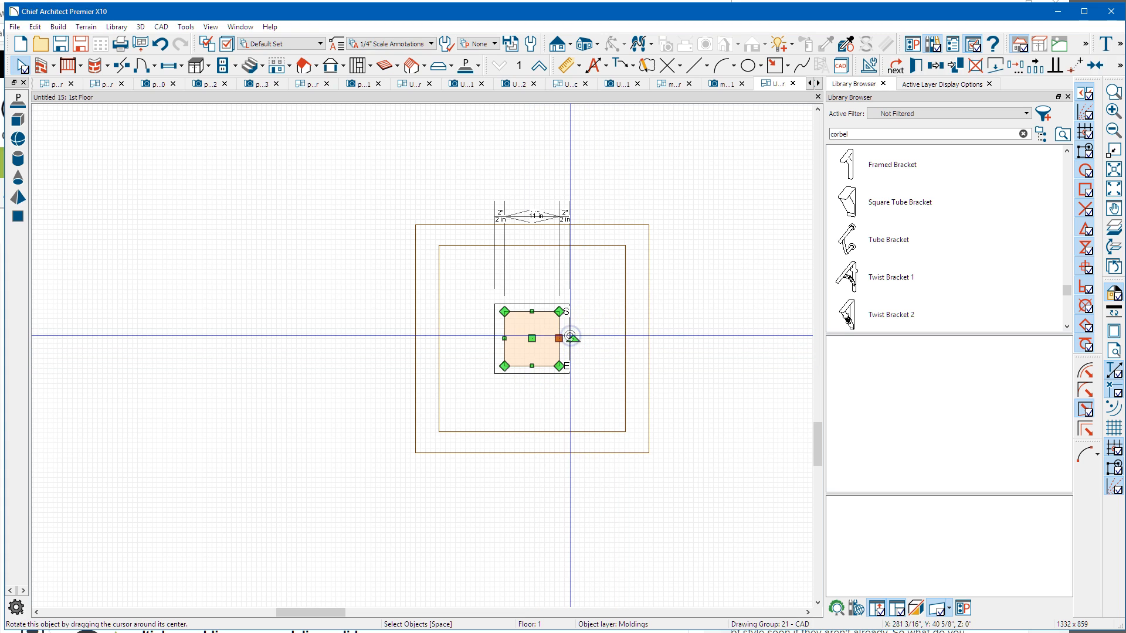
left_click(586, 432)
left_click(577, 455)
left_click(461, 544)
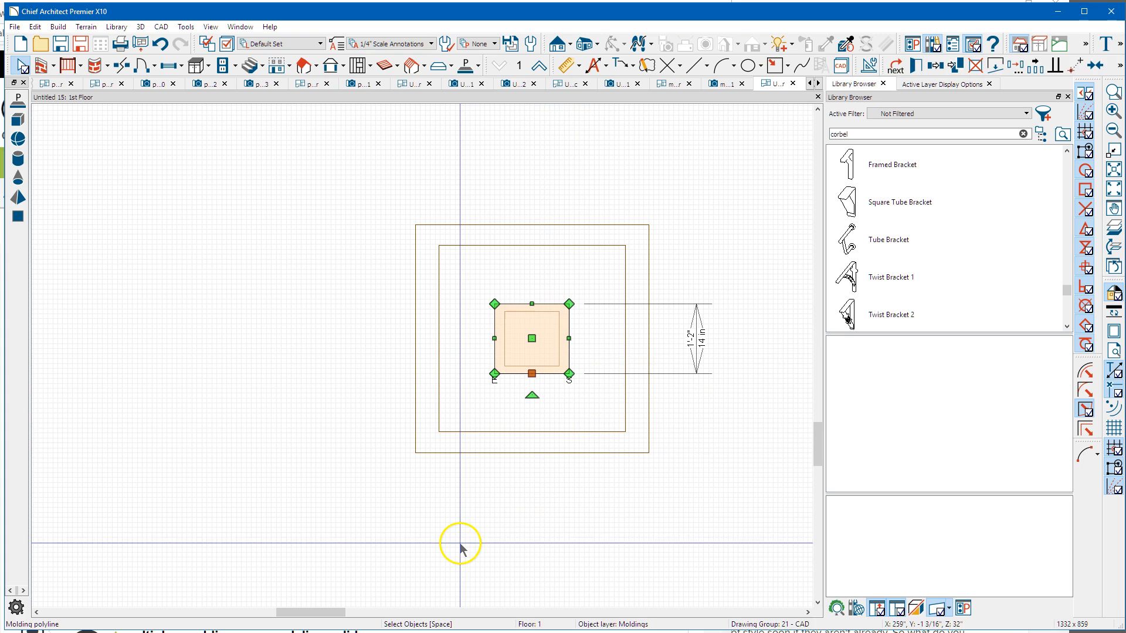